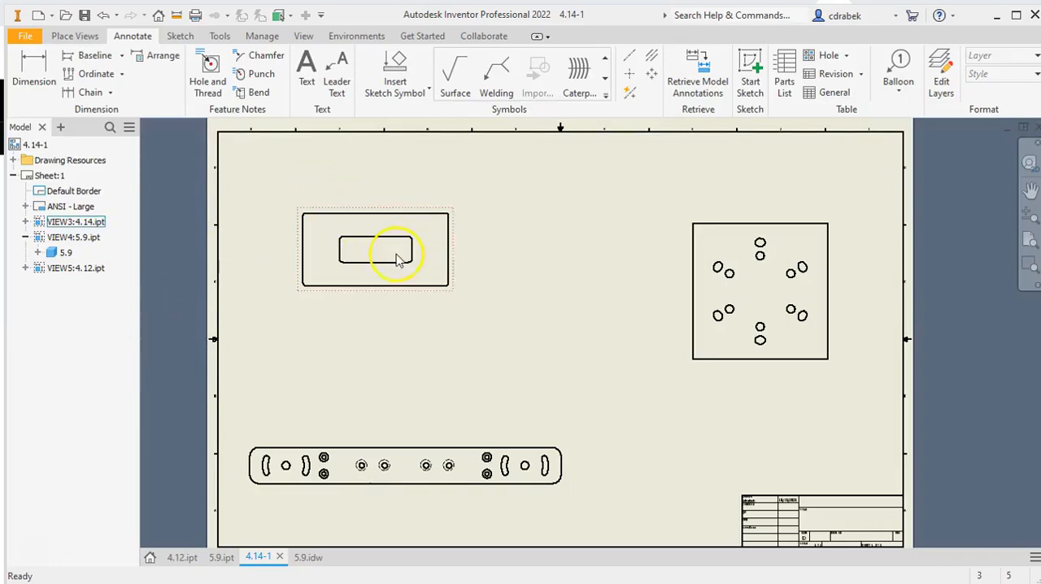
{"action": "mouse_move", "coordinate": [372, 260]}
{"action": "middle_mouse_down"}
{"action": "mouse_move", "coordinate": [426, 291]}
{"action": "mouse_move", "coordinate": [436, 322]}
{"action": "middle_mouse_up"}
{"action": "scroll", "coordinate": [429, 295], "scroll_direction": "up", "scroll_amount": 3}
{"action": "scroll", "coordinate": [422, 291], "scroll_direction": "up", "scroll_amount": 3}
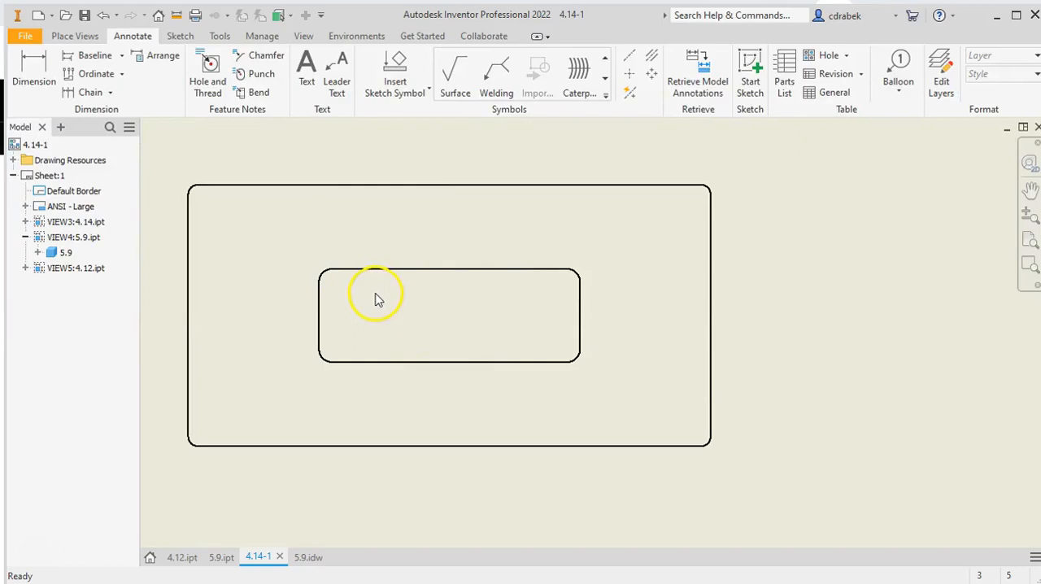
{"action": "scroll", "coordinate": [421, 315], "scroll_direction": "up", "scroll_amount": 3}
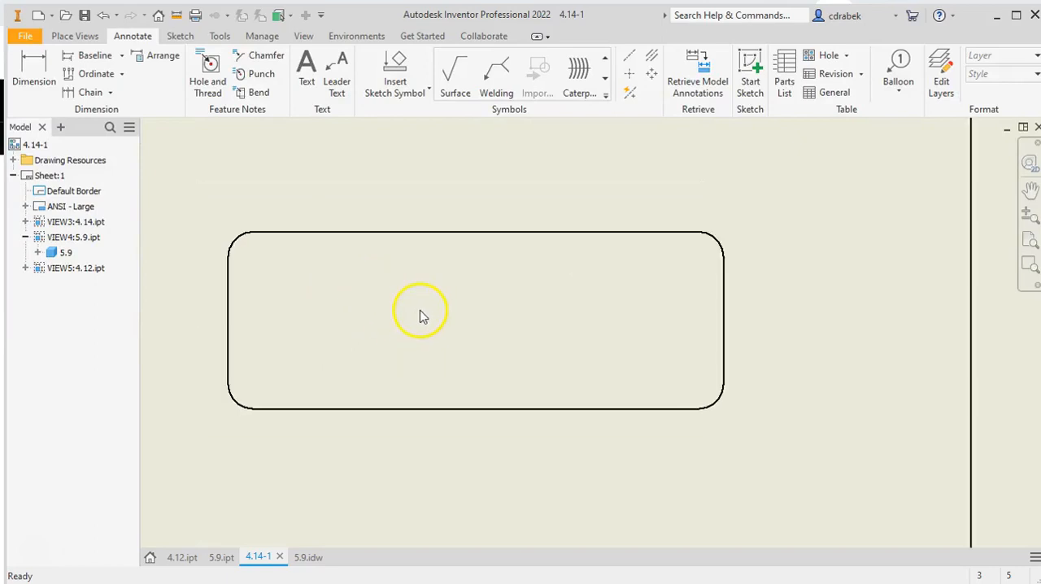
{"action": "scroll", "coordinate": [421, 315], "scroll_direction": "down", "scroll_amount": 2}
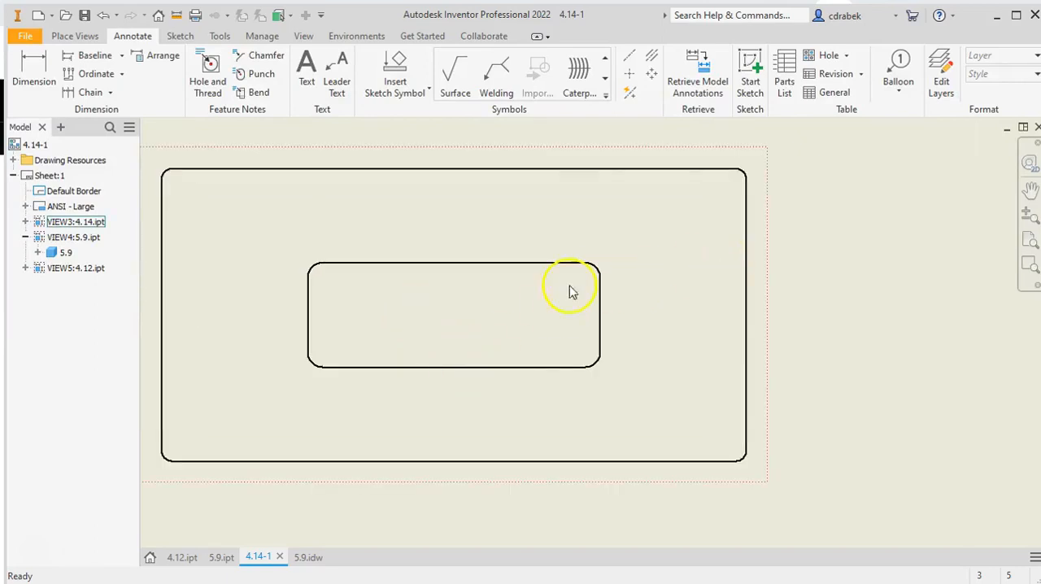
{"action": "scroll", "coordinate": [470, 312], "scroll_direction": "up", "scroll_amount": 6}
{"action": "scroll", "coordinate": [471, 315], "scroll_direction": "down", "scroll_amount": 9}
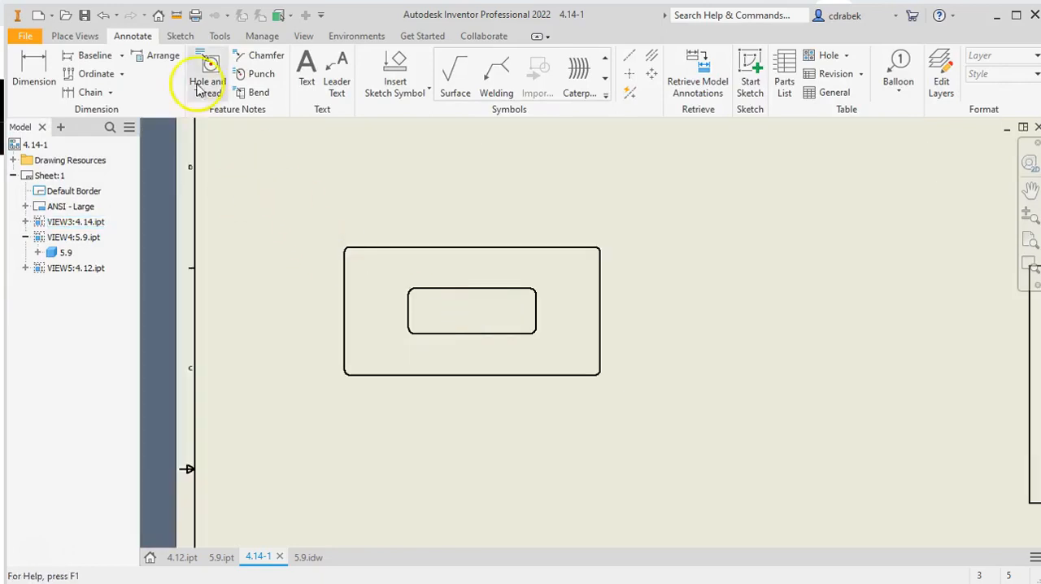
Sketch a horizontal line about 7.8 in long across the middle of the 4.14 view, extending past both side edges, and finish the sketch
{"action": "left_click", "coordinate": [180, 36]}
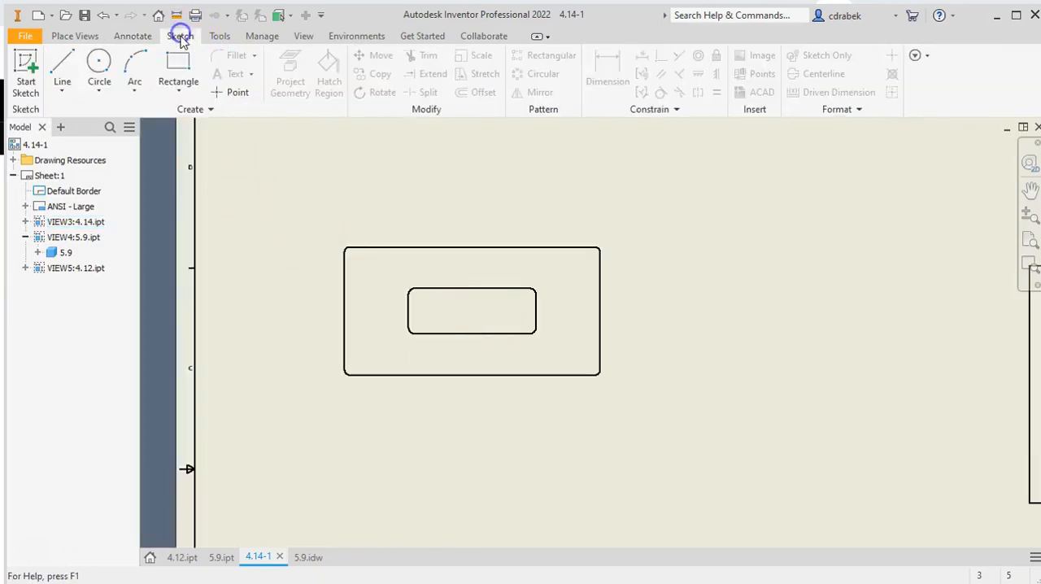
{"action": "left_click", "coordinate": [62, 65]}
{"action": "left_click", "coordinate": [340, 316]}
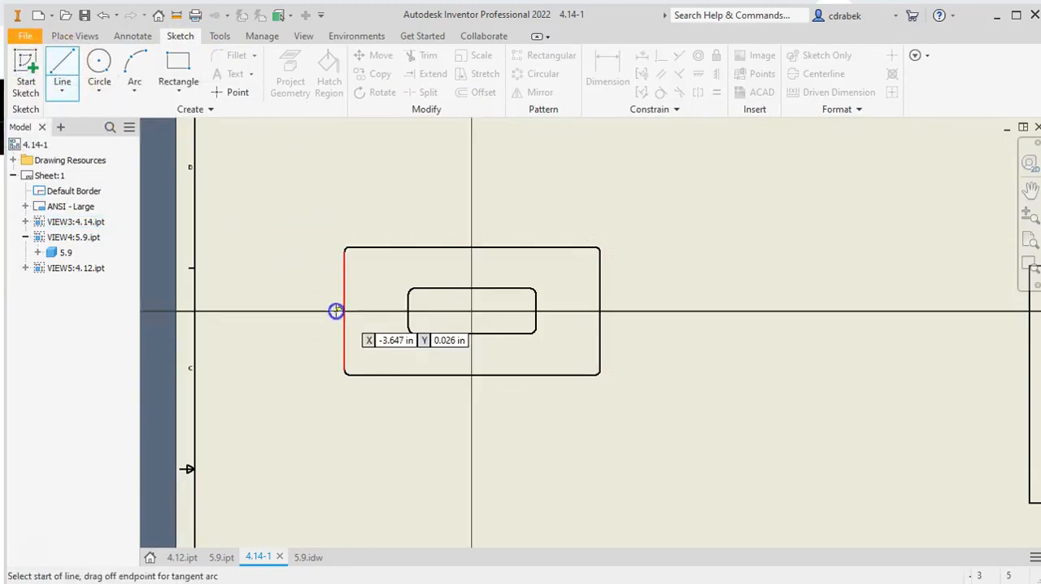
{"action": "left_click", "coordinate": [329, 310]}
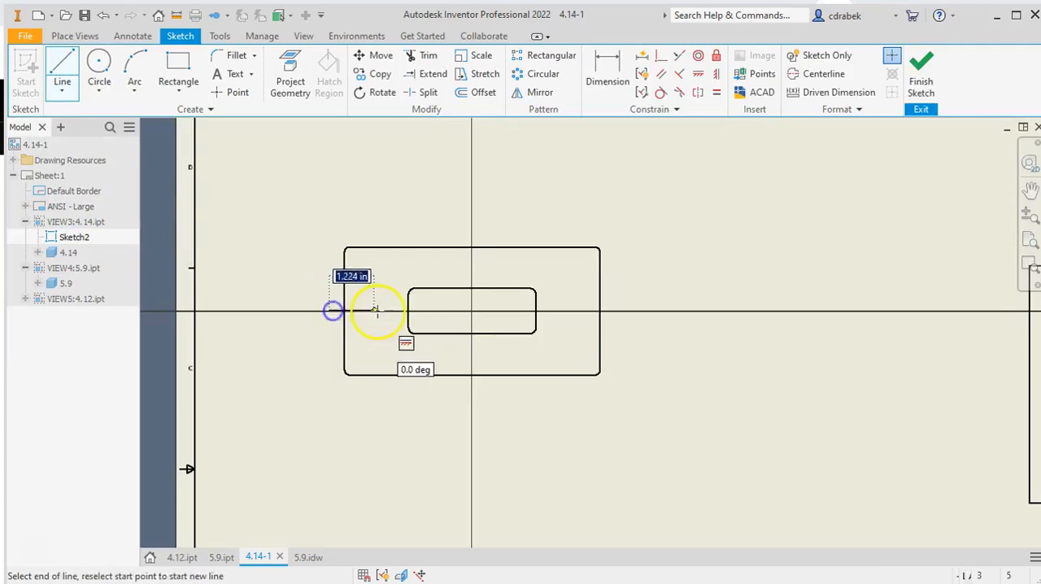
{"action": "left_click", "coordinate": [615, 310]}
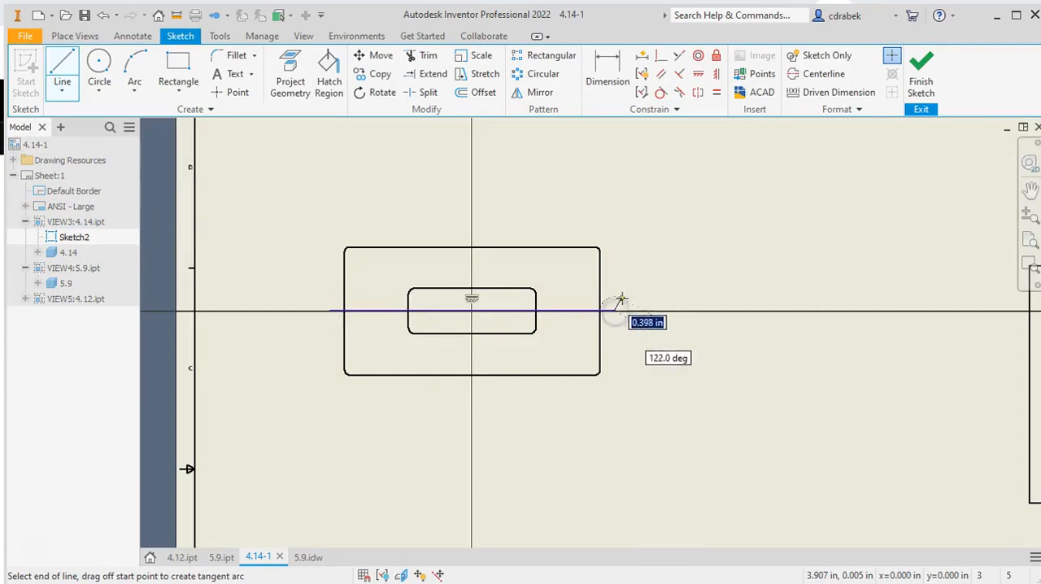
{"action": "right_click", "coordinate": [626, 284]}
{"action": "left_click", "coordinate": [682, 285]}
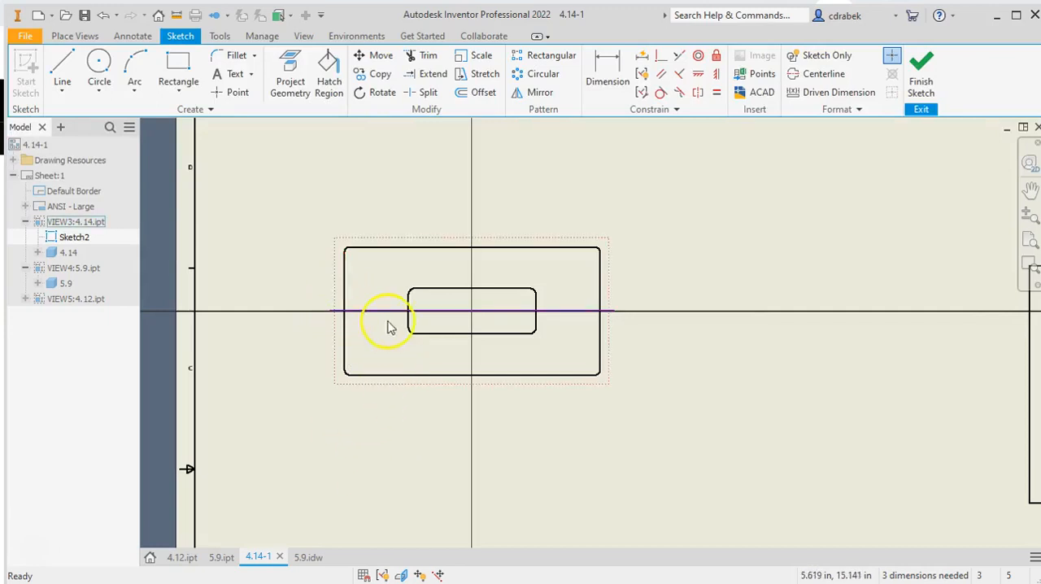
{"action": "scroll", "coordinate": [345, 323], "scroll_direction": "up", "scroll_amount": 8}
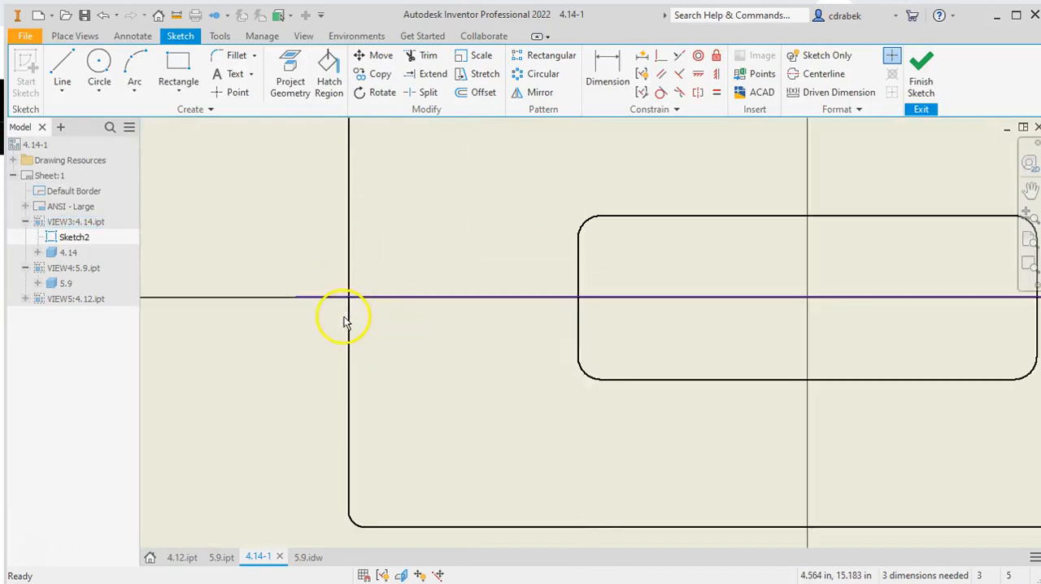
{"action": "left_click_drag", "start_coordinate": [371, 283], "coordinate": [372, 284]}
{"action": "scroll", "coordinate": [567, 327], "scroll_direction": "down", "scroll_amount": 5}
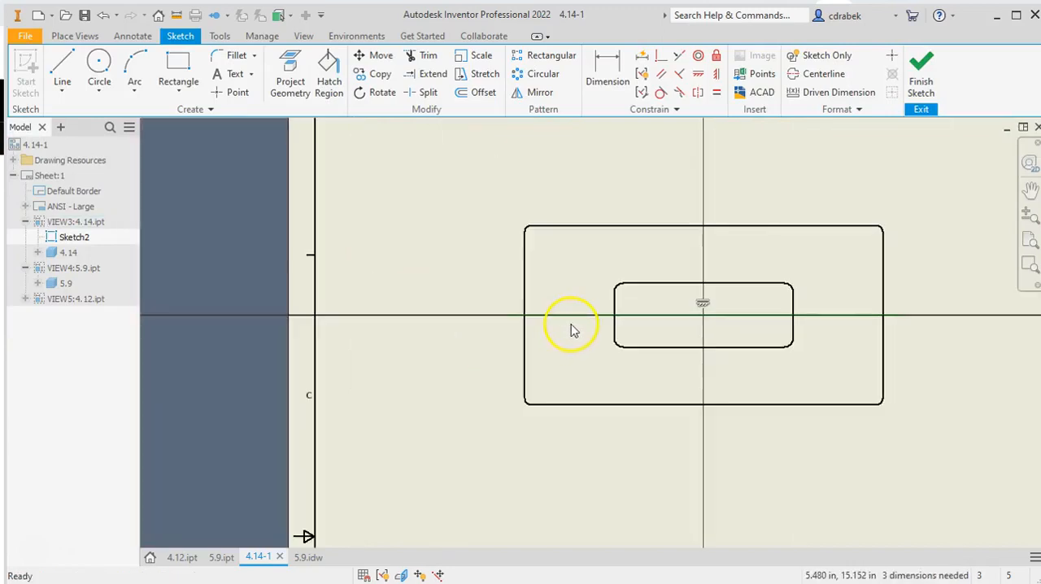
{"action": "middle_click_drag", "start_coordinate": [574, 360], "coordinate": [458, 379]}
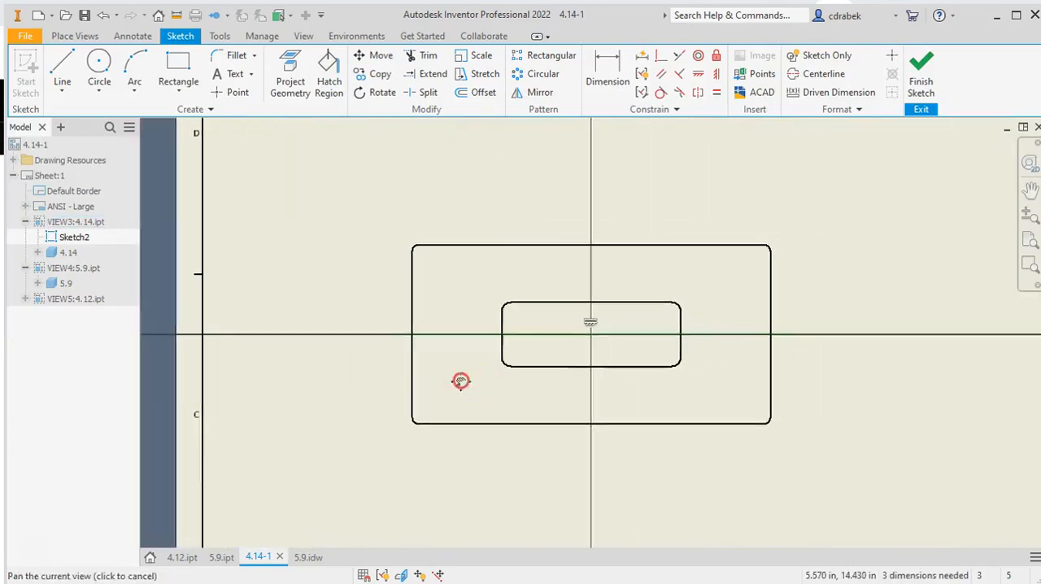
{"action": "left_click", "coordinate": [924, 80]}
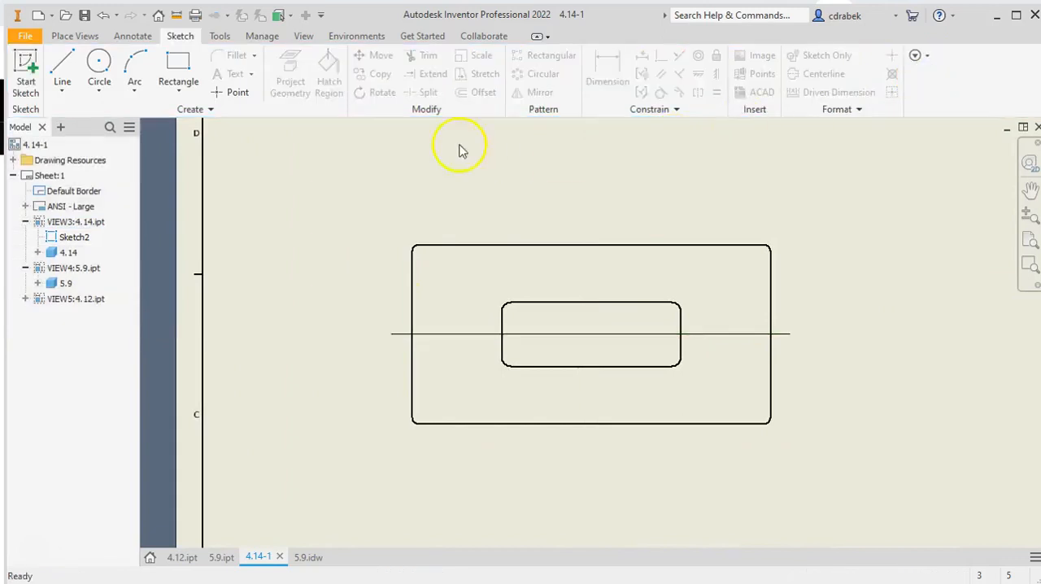
Create full-depth section view C at 1:1 scale from the sketched line and place it below the 4.14 view
{"action": "left_click", "coordinate": [86, 41]}
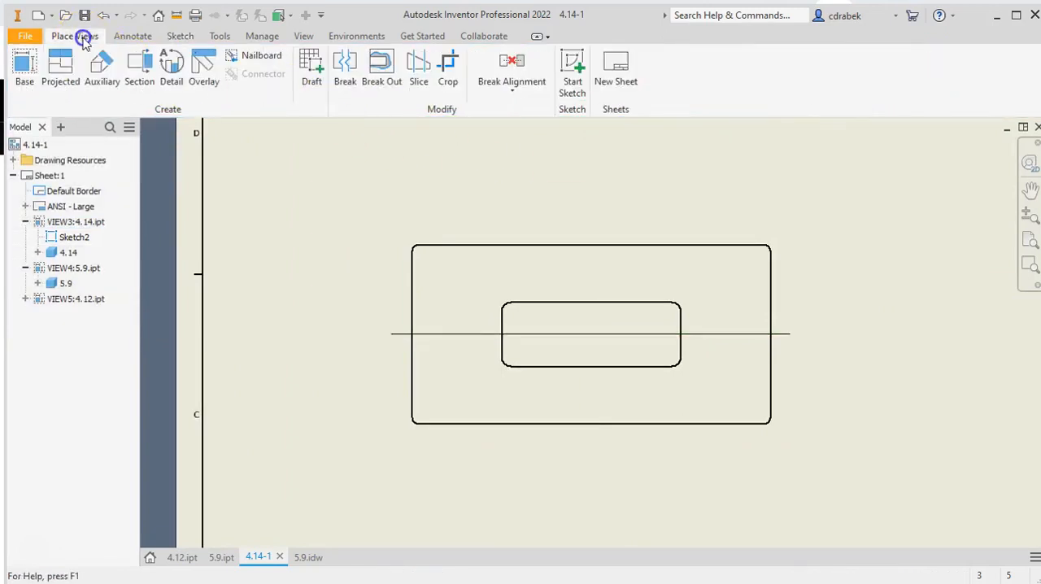
{"action": "left_click", "coordinate": [139, 70]}
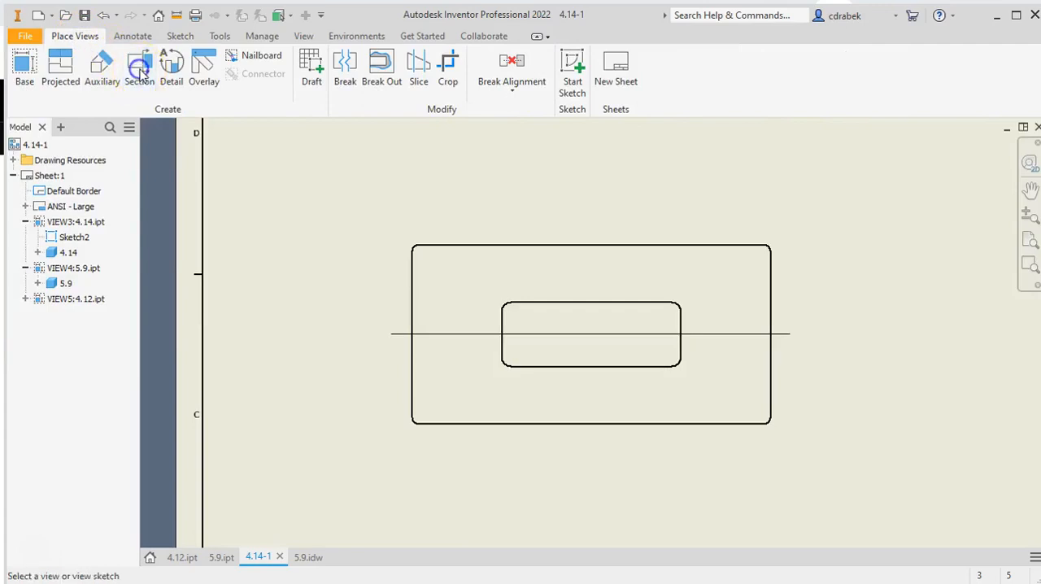
{"action": "left_click", "coordinate": [459, 337]}
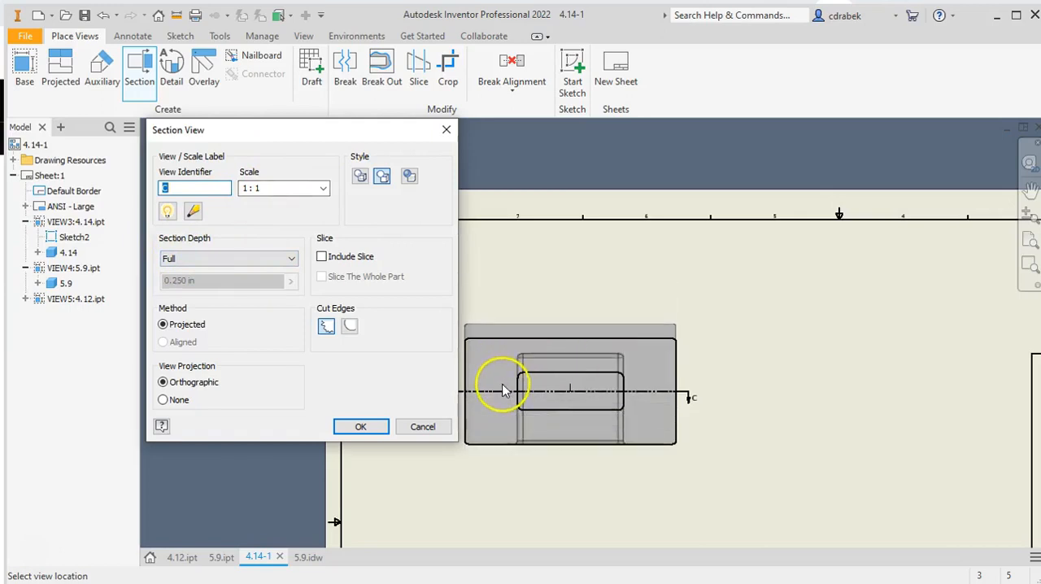
{"action": "left_click", "coordinate": [575, 535]}
{"action": "middle_click_drag", "start_coordinate": [414, 453], "coordinate": [307, 295]}
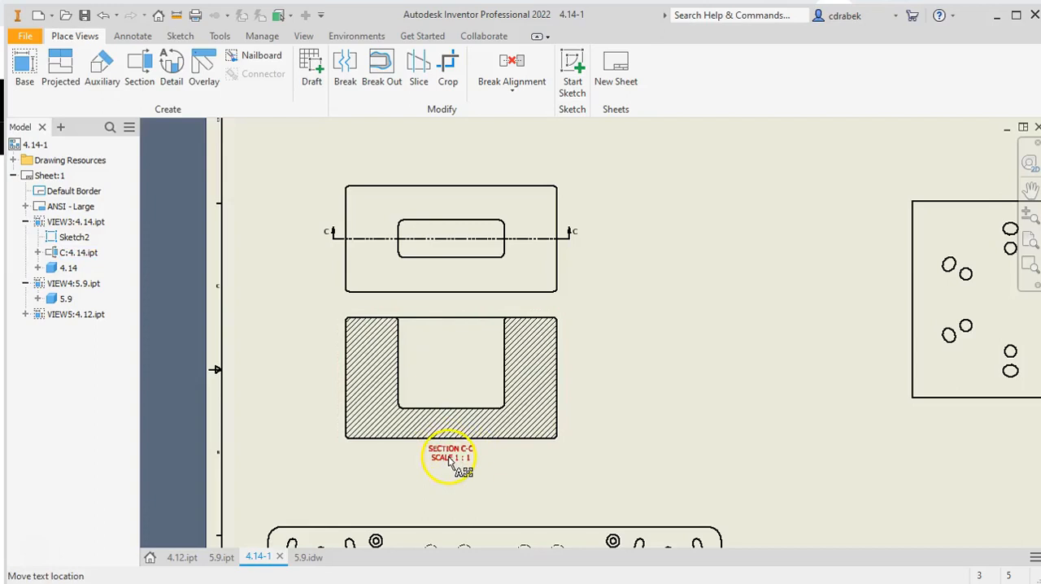
{"action": "left_click_drag", "start_coordinate": [328, 232], "coordinate": [332, 233]}
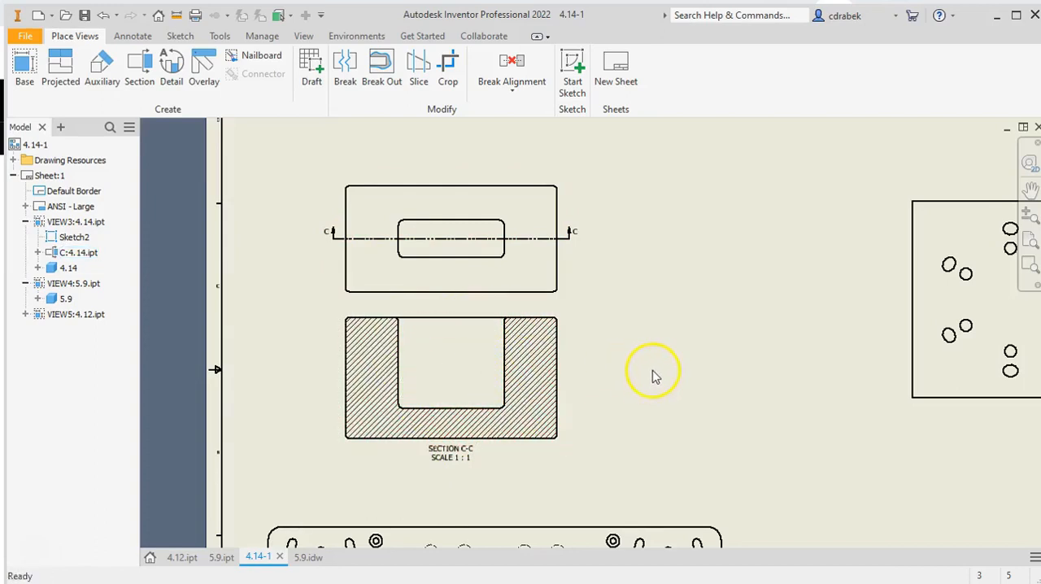
Add center marks to the six inner round holes in the square plate view
{"action": "middle_click_drag", "start_coordinate": [729, 346], "coordinate": [223, 349]}
{"action": "scroll", "coordinate": [511, 302], "scroll_direction": "up", "scroll_amount": 2}
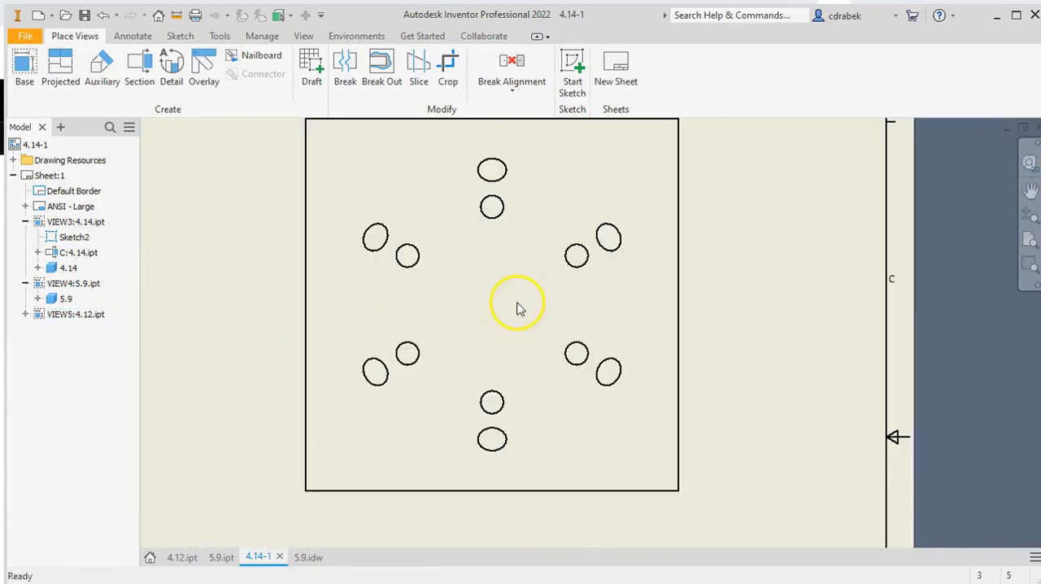
{"action": "middle_click_drag", "start_coordinate": [487, 303], "coordinate": [477, 345]}
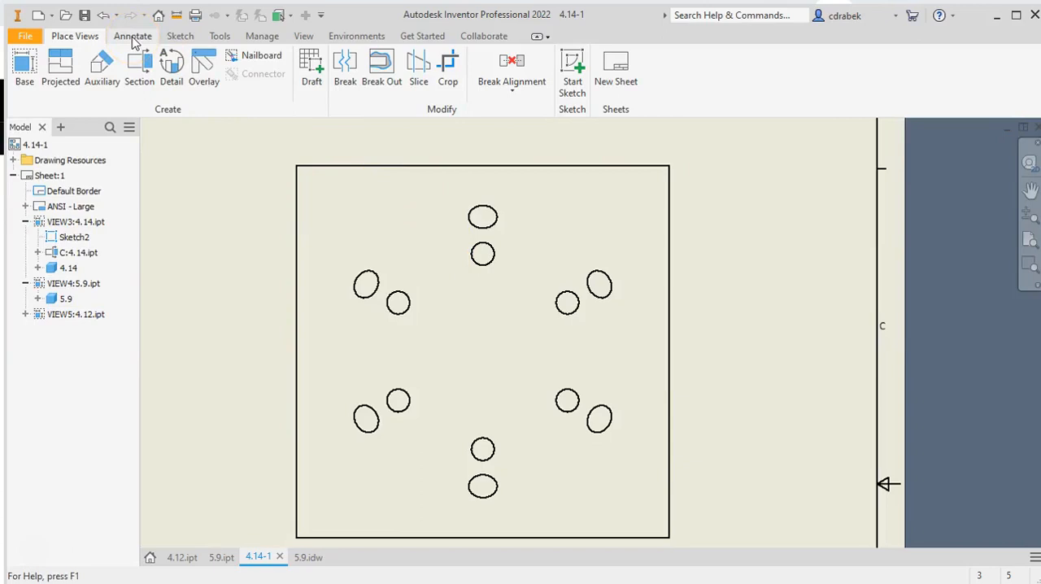
{"action": "left_click", "coordinate": [132, 38]}
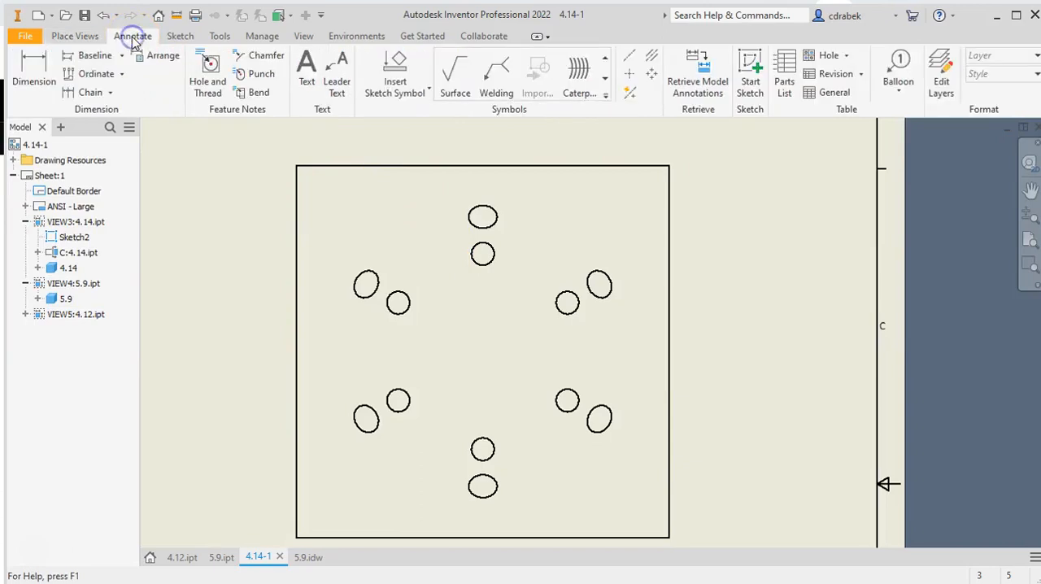
{"action": "left_click", "coordinate": [630, 77]}
{"action": "left_click", "coordinate": [483, 251]}
{"action": "left_click", "coordinate": [402, 293]}
{"action": "left_click", "coordinate": [394, 390]}
{"action": "left_click", "coordinate": [480, 437]}
{"action": "left_click", "coordinate": [565, 411]}
{"action": "left_click", "coordinate": [561, 313]}
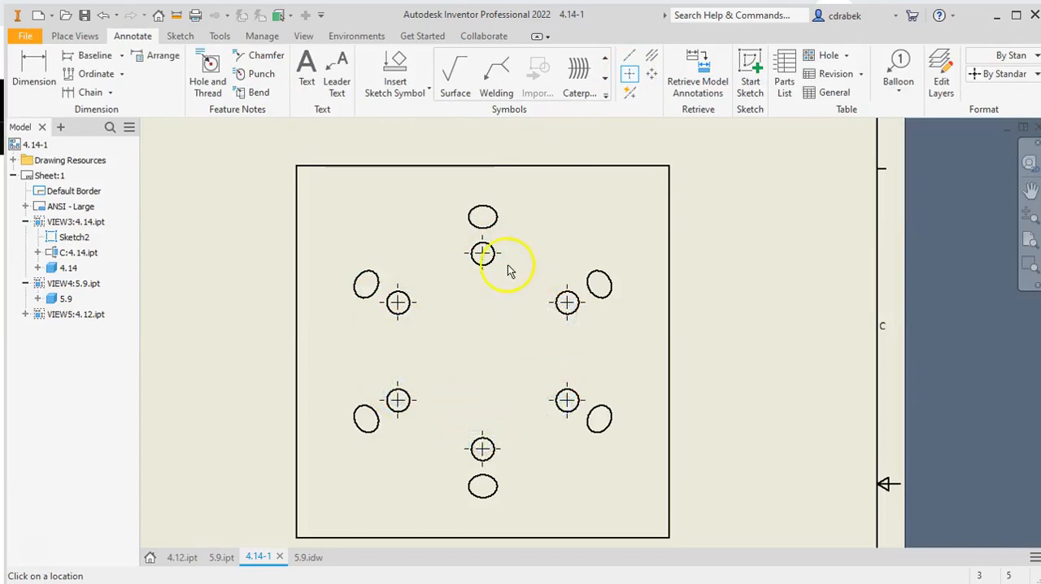
Add center marks to the six outer elliptical holes in the square plate view
{"action": "left_click", "coordinate": [493, 223]}
{"action": "left_click", "coordinate": [599, 281]}
{"action": "left_click", "coordinate": [606, 408]}
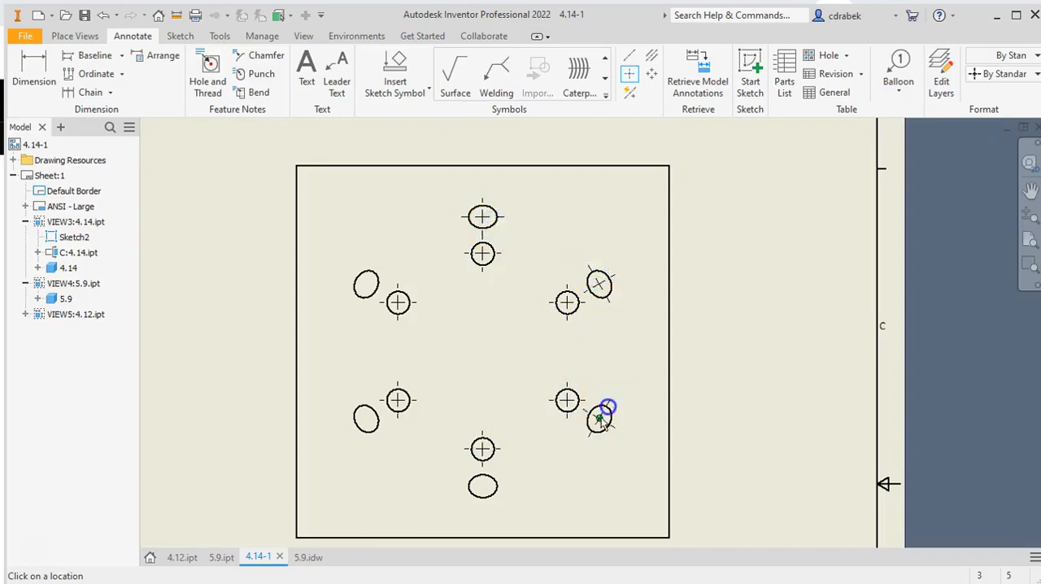
{"action": "left_click", "coordinate": [493, 486]}
{"action": "left_click", "coordinate": [371, 434]}
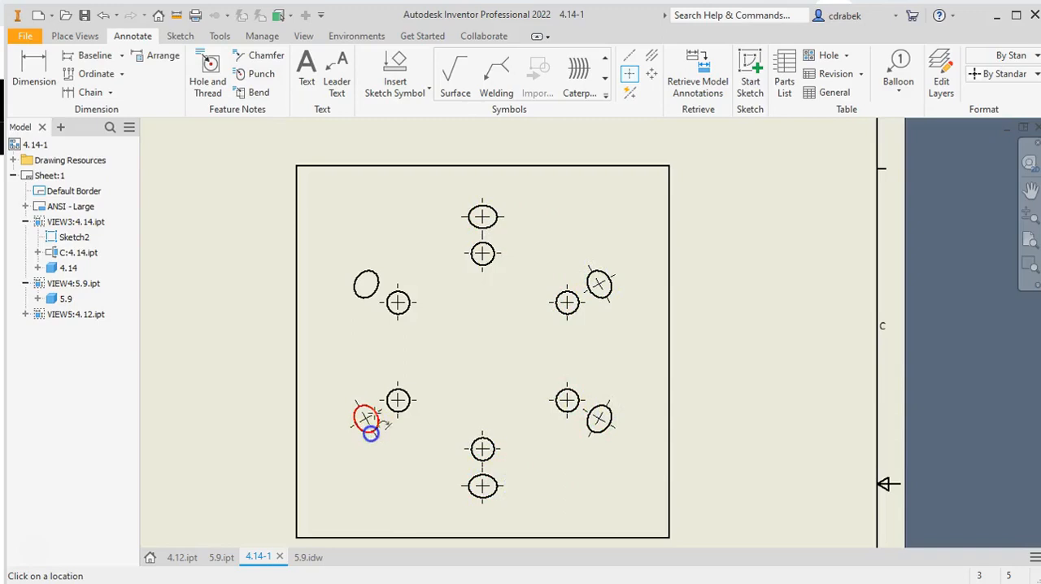
{"action": "left_click", "coordinate": [362, 298]}
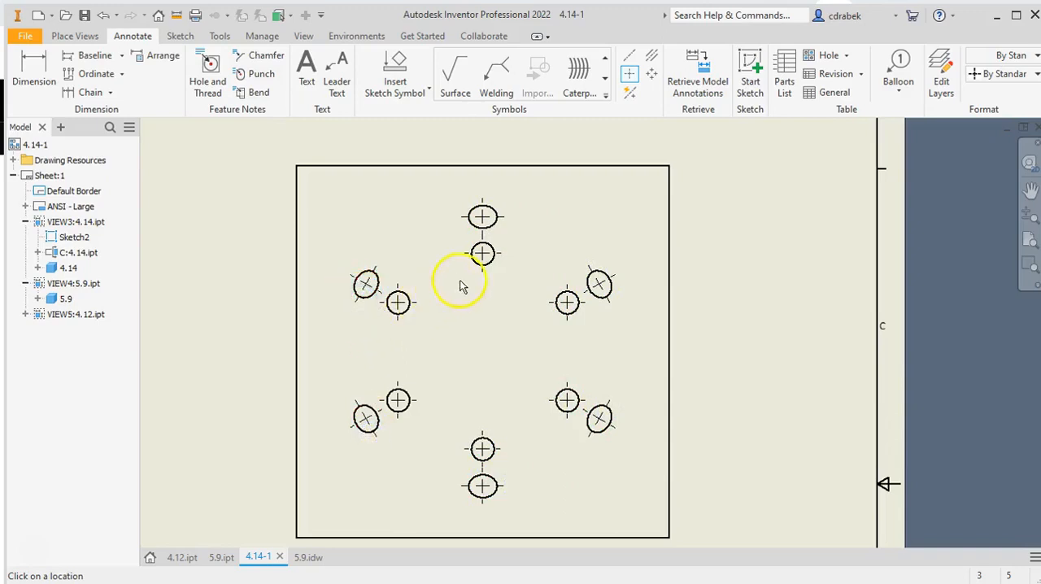
Add a horizontal centerline between the midpoints of the square plate's left and right edges
{"action": "left_click", "coordinate": [629, 57]}
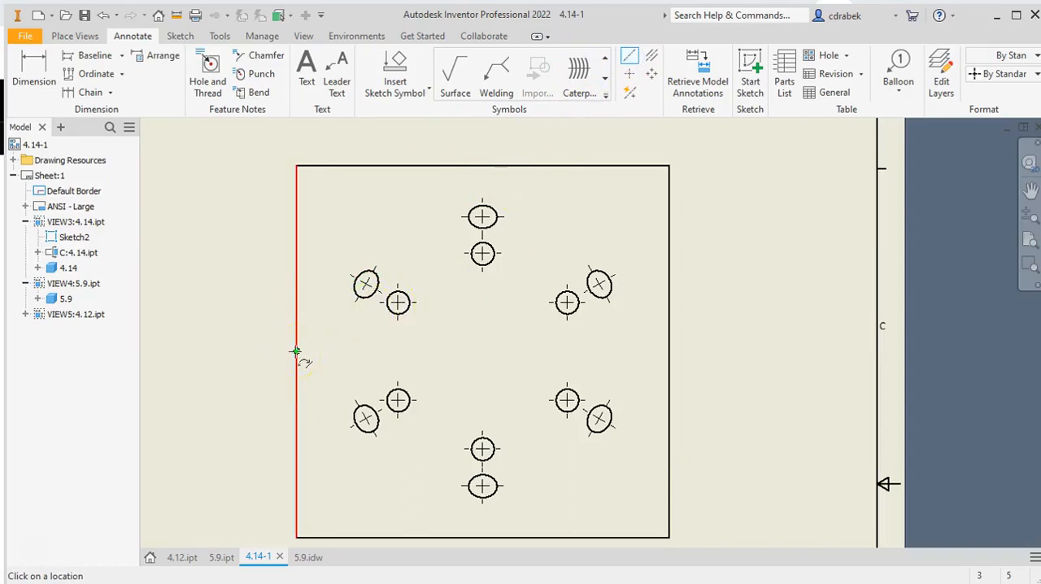
{"action": "left_click", "coordinate": [295, 352]}
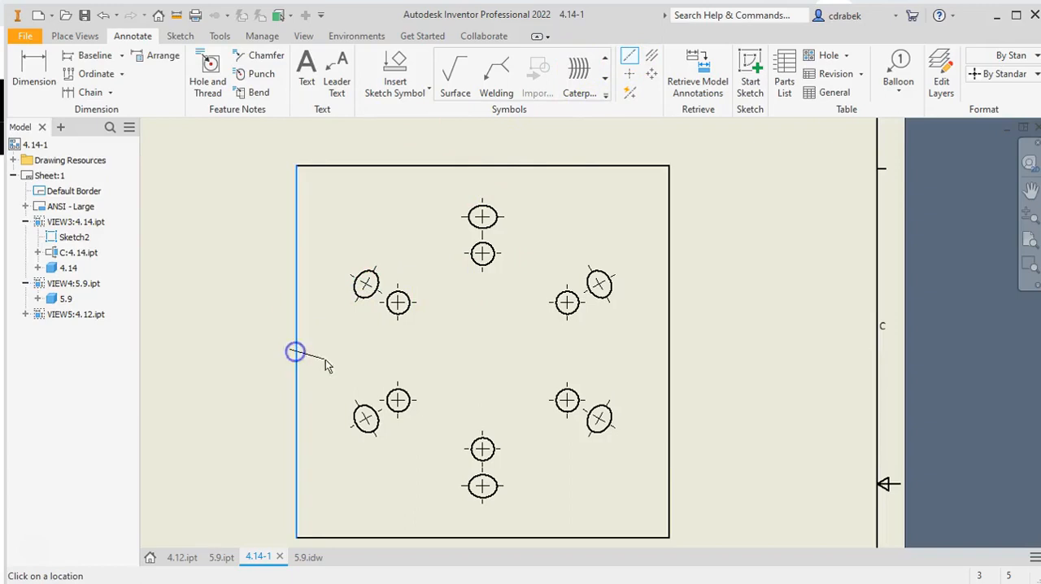
{"action": "left_click", "coordinate": [667, 352]}
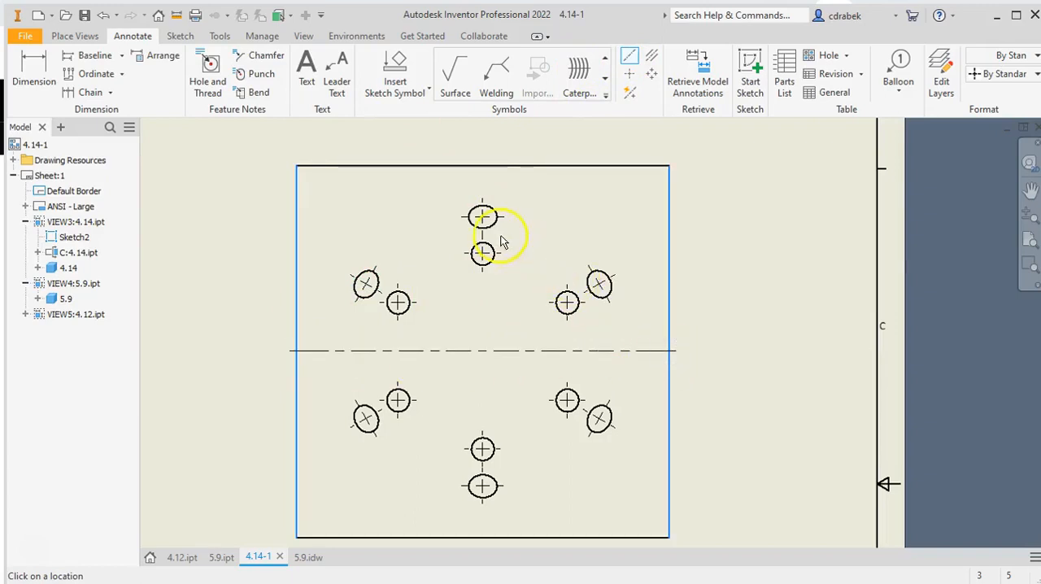
{"action": "right_click", "coordinate": [532, 259]}
{"action": "left_click", "coordinate": [581, 258]}
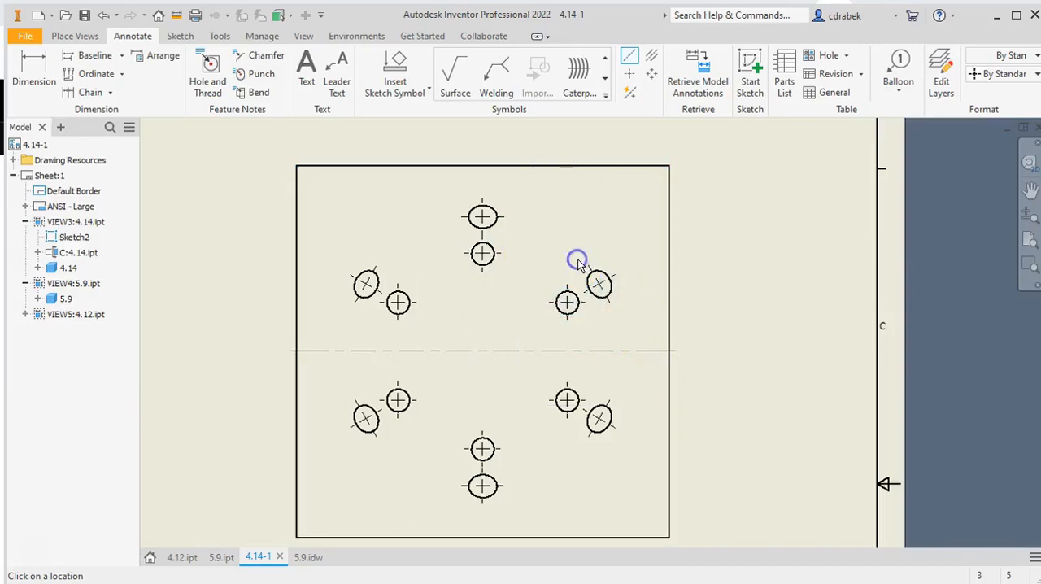
Add a vertical centerline between the midpoints of the square plate's upper and lower edges
{"action": "left_click", "coordinate": [629, 57]}
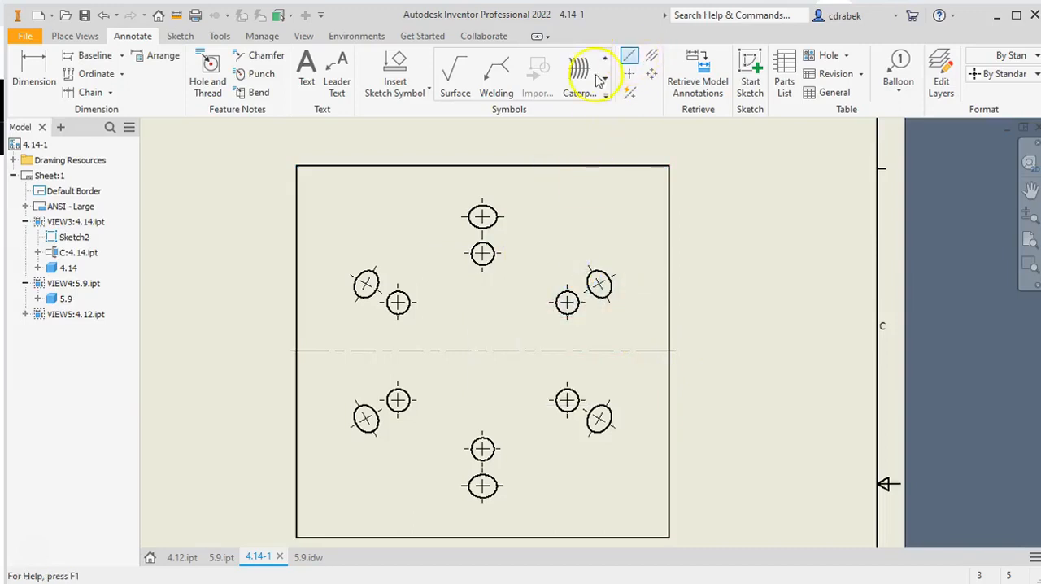
{"action": "left_click", "coordinate": [482, 165]}
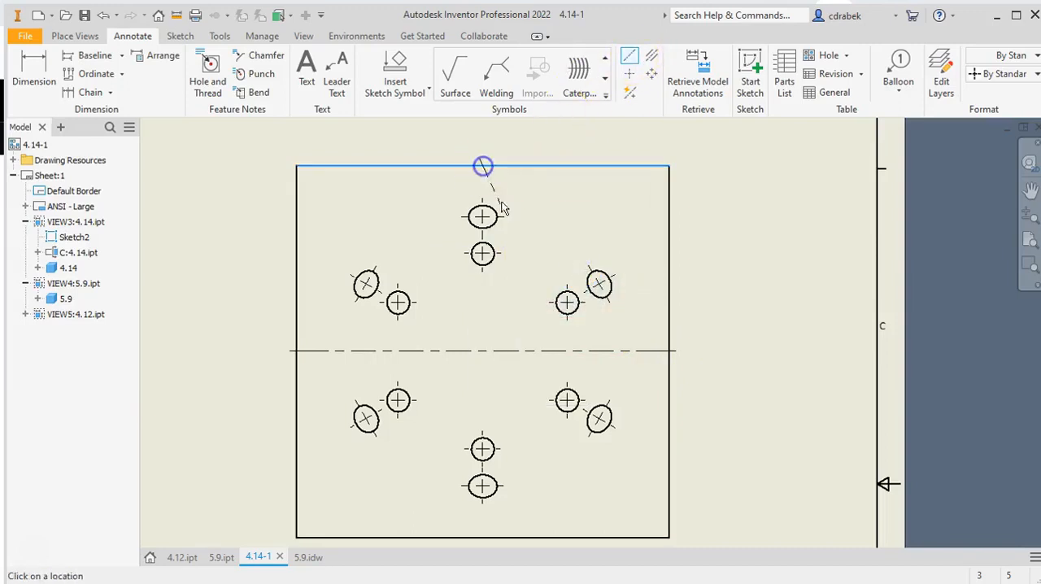
{"action": "left_click", "coordinate": [482, 537]}
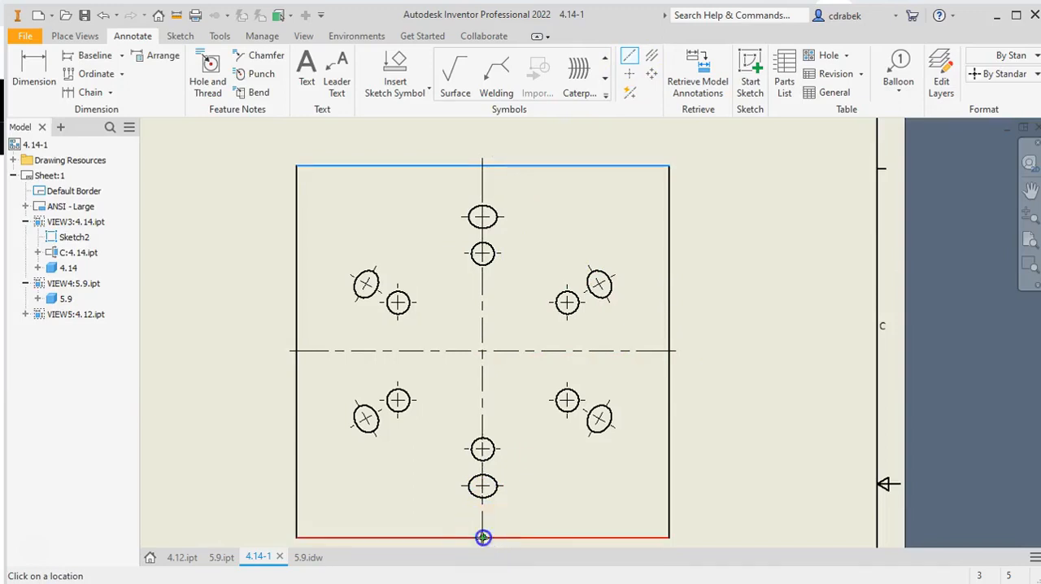
{"action": "right_click", "coordinate": [524, 503]}
{"action": "left_click", "coordinate": [577, 501]}
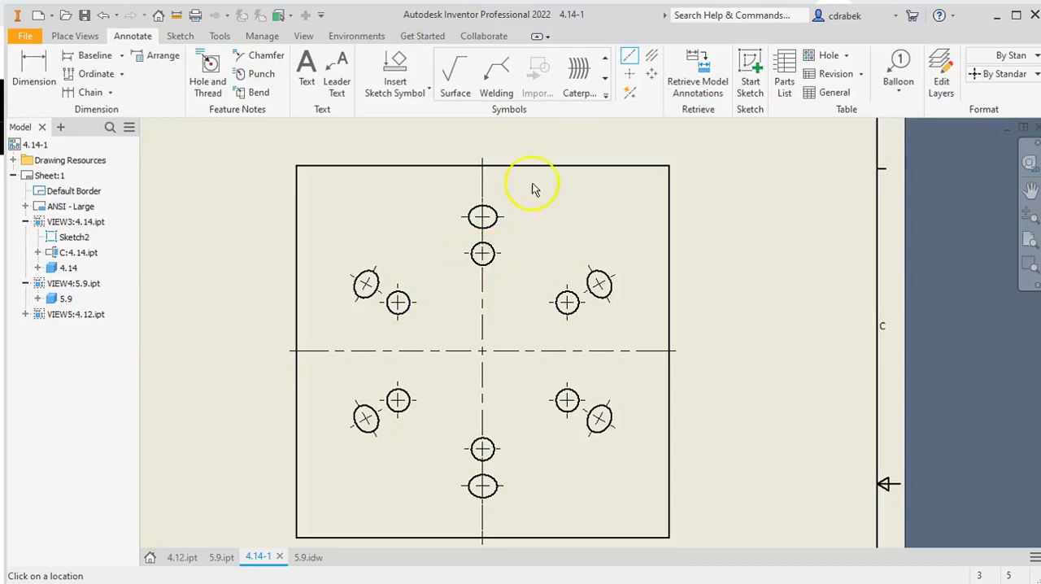
{"action": "left_click", "coordinate": [628, 78]}
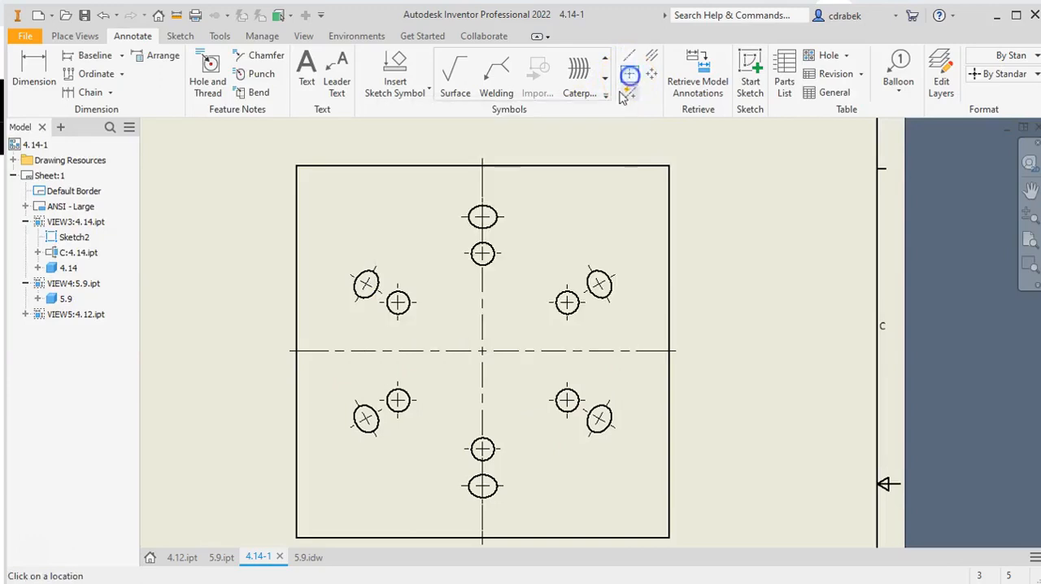
{"action": "left_click", "coordinate": [491, 260]}
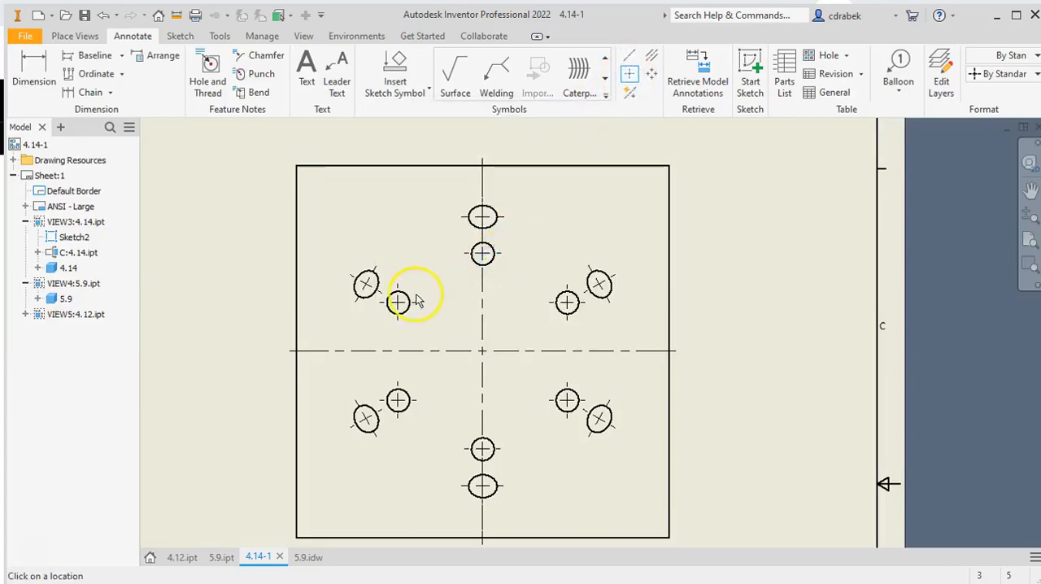
{"action": "left_click", "coordinate": [405, 392]}
Create a circular centerline through the centers of the six inner round holes, running counterclockwise from the uppermost hole
{"action": "left_click", "coordinate": [628, 55]}
{"action": "left_click", "coordinate": [483, 256]}
{"action": "left_click", "coordinate": [404, 298]}
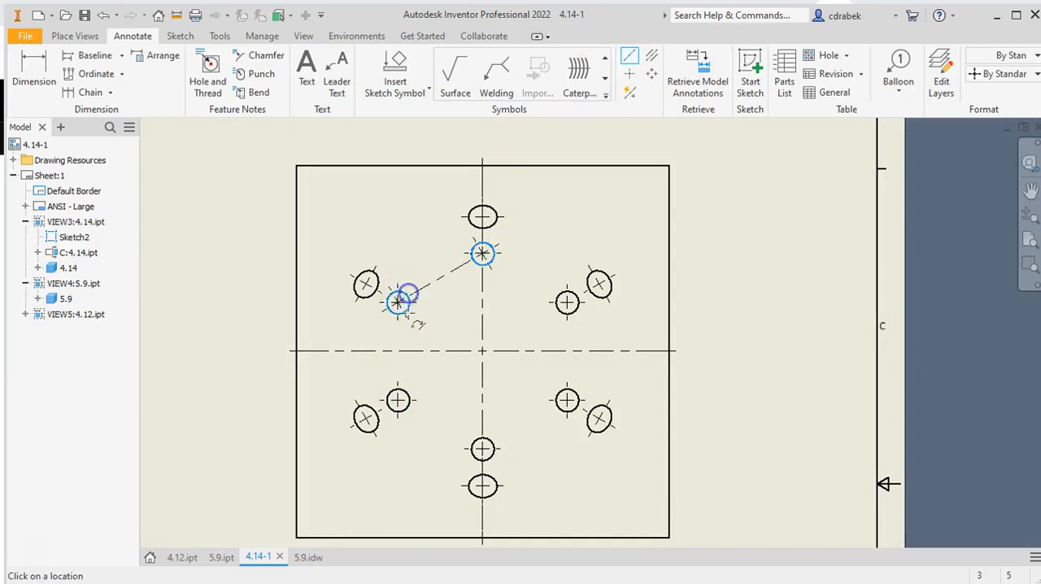
{"action": "left_click", "coordinate": [404, 396]}
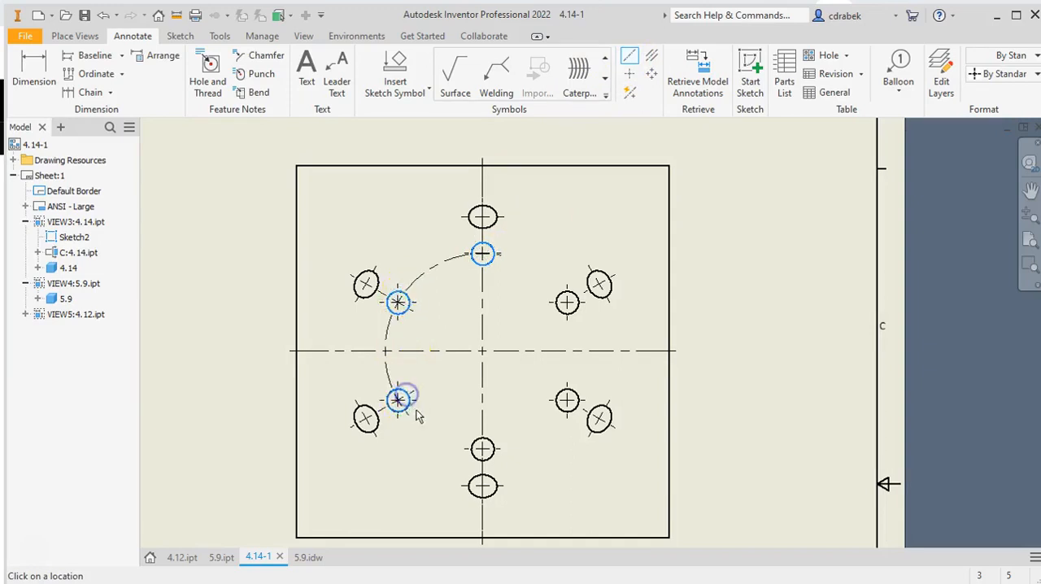
{"action": "left_click", "coordinate": [483, 449]}
{"action": "left_click", "coordinate": [565, 402]}
{"action": "left_click", "coordinate": [565, 307]}
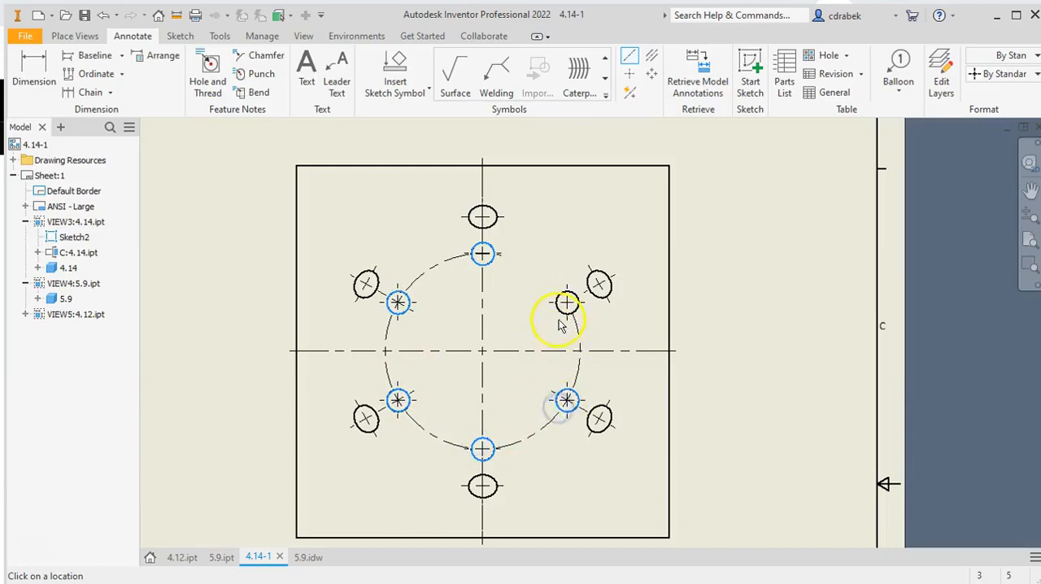
{"action": "right_click", "coordinate": [565, 305]}
{"action": "left_click", "coordinate": [611, 309]}
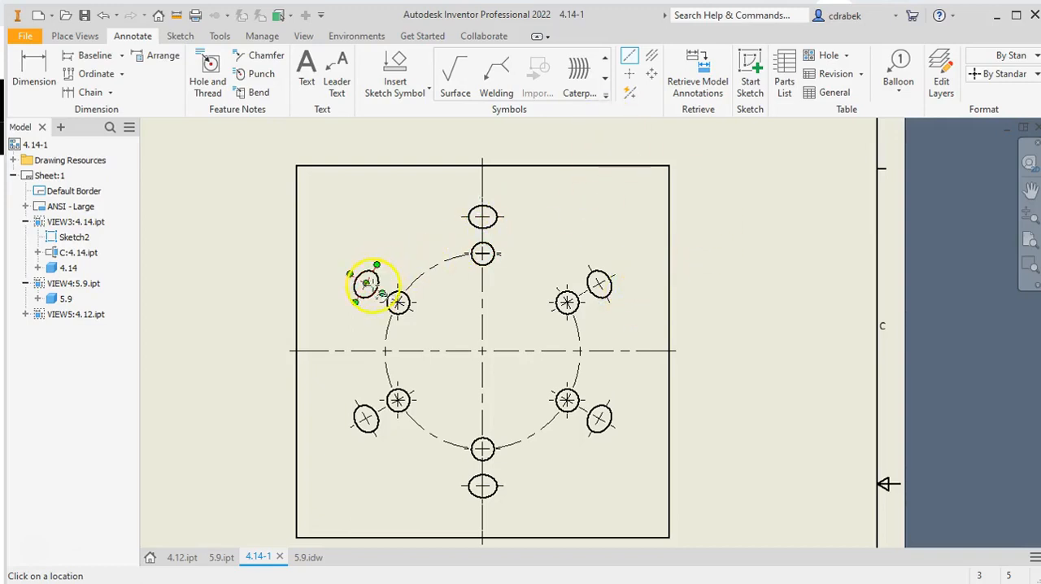
{"action": "left_click", "coordinate": [398, 303]}
{"action": "left_click", "coordinate": [567, 399]}
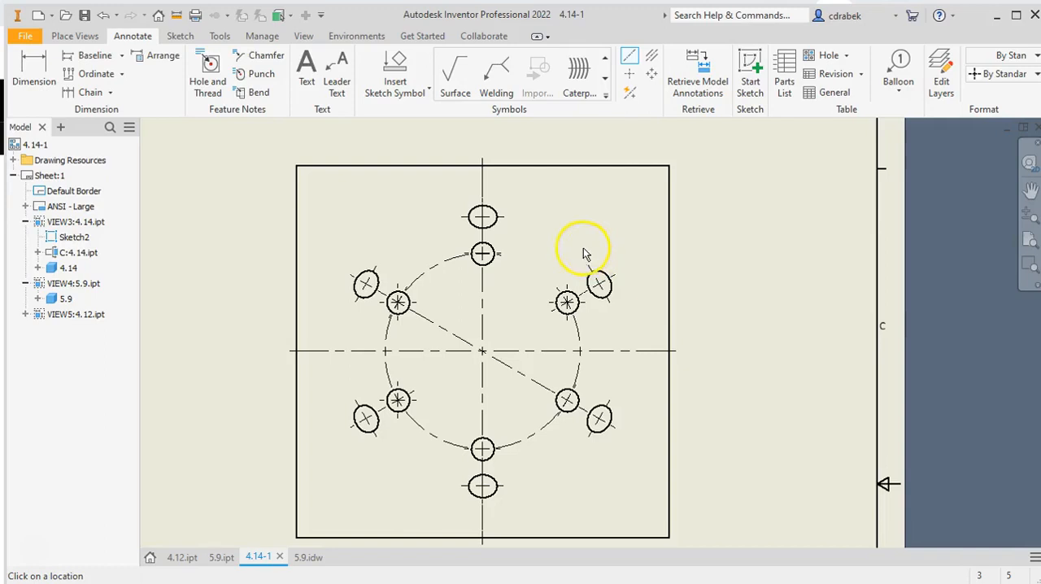
{"action": "key", "text": "Escape"}
{"action": "left_click", "coordinate": [36, 73]}
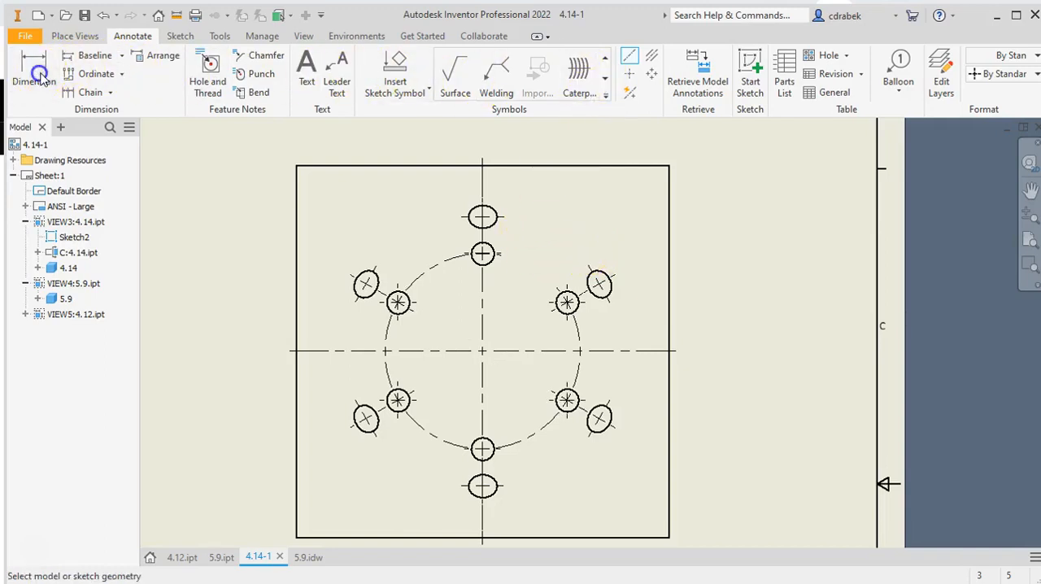
Add a diagonal centerline between the square plate's upper-left and lower-right inner holes
{"action": "left_click", "coordinate": [628, 58]}
{"action": "left_click", "coordinate": [567, 400]}
{"action": "right_click", "coordinate": [566, 400]}
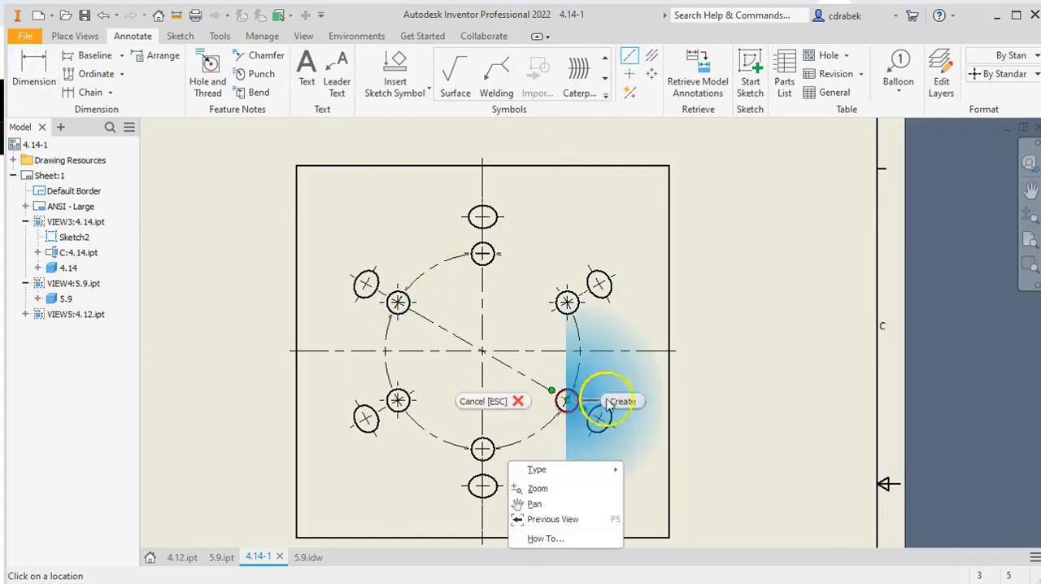
{"action": "left_click", "coordinate": [618, 400]}
Dimension the angle between the vertical and diagonal centerlines, placing it above the upper-left outer hole
{"action": "left_click", "coordinate": [42, 71]}
{"action": "left_click", "coordinate": [441, 328]}
{"action": "left_click", "coordinate": [483, 309]}
{"action": "left_click", "coordinate": [397, 213]}
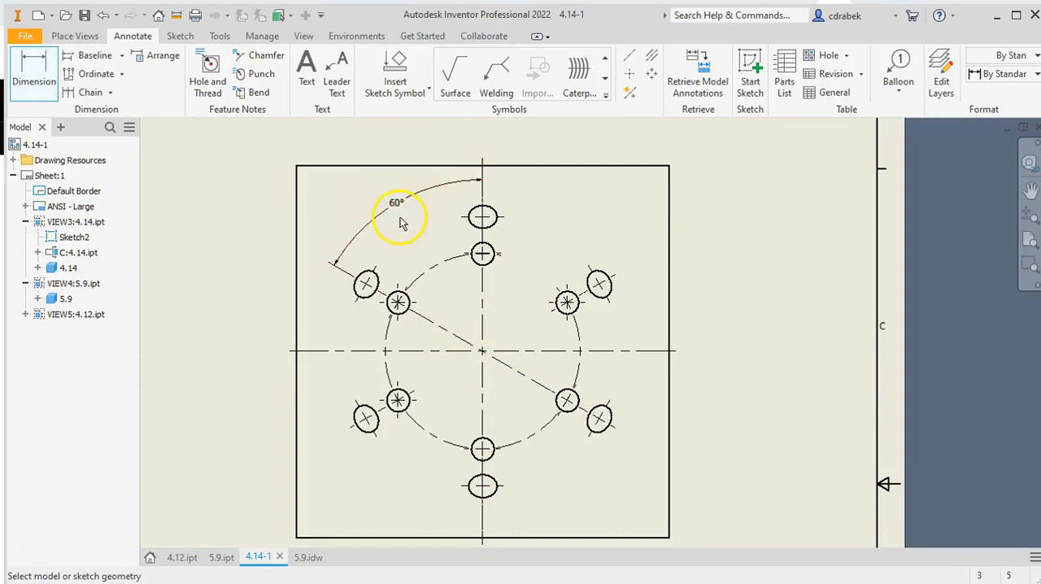
Dimension the uppermost elliptical hole's vertical radius, placing the dimension beside the hole, and end the dimensioning command
{"action": "scroll", "coordinate": [498, 223], "scroll_direction": "up", "scroll_amount": 4}
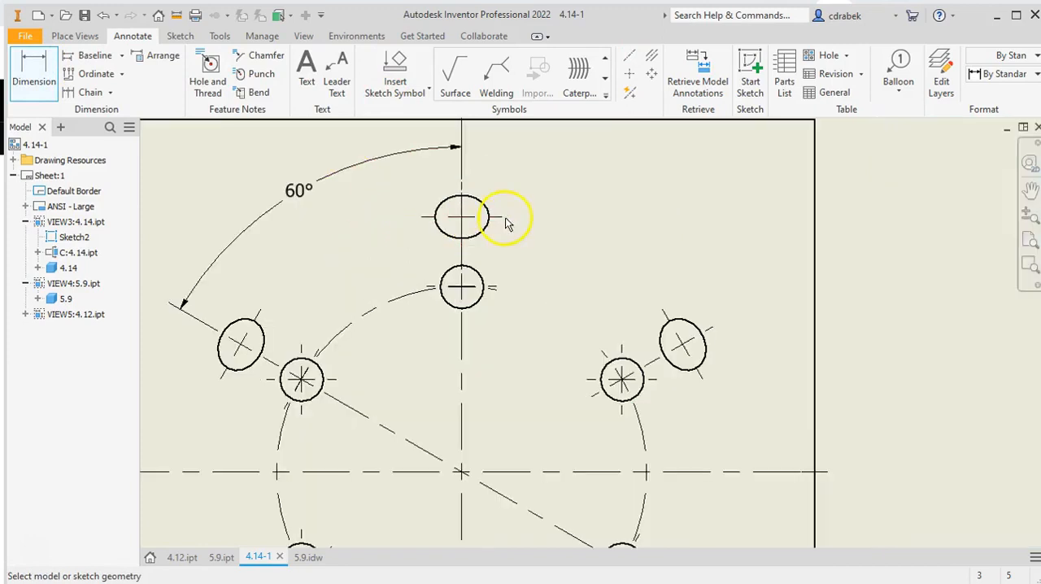
{"action": "middle_click_drag", "start_coordinate": [480, 209], "coordinate": [516, 329]}
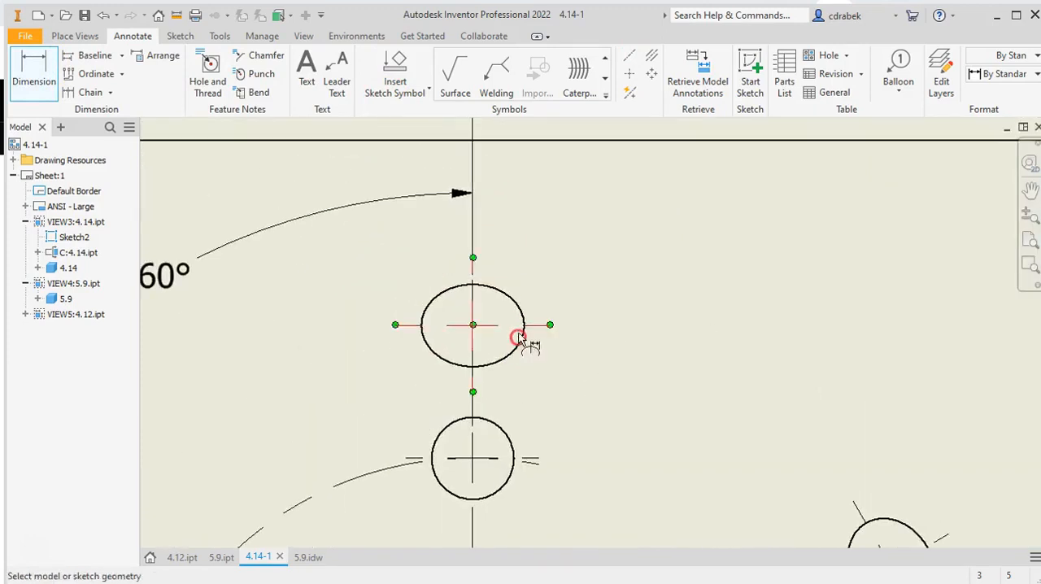
{"action": "left_click", "coordinate": [513, 306]}
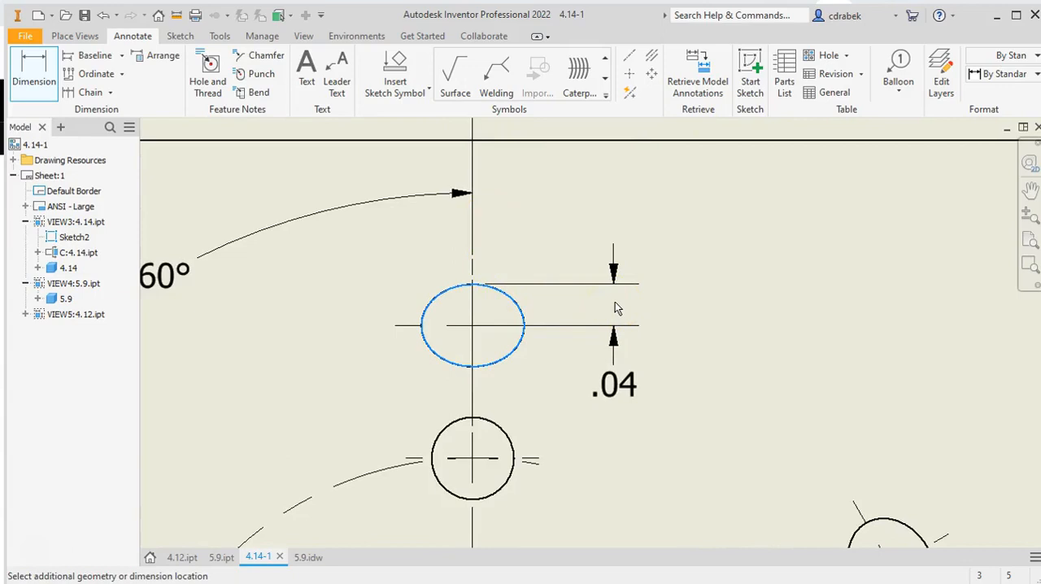
{"action": "scroll", "coordinate": [551, 307], "scroll_direction": "down", "scroll_amount": 2}
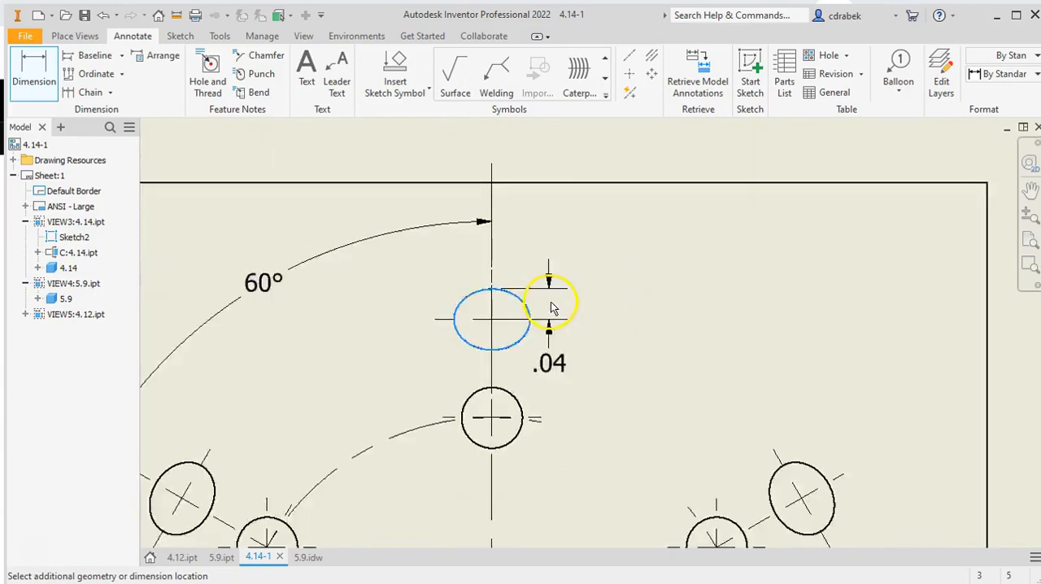
{"action": "scroll", "coordinate": [552, 308], "scroll_direction": "down", "scroll_amount": 4}
{"action": "left_click", "coordinate": [561, 311]}
{"action": "mouse_move", "coordinate": [336, 414]}
{"action": "middle_mouse_down"}
{"action": "mouse_move", "coordinate": [513, 296]}
{"action": "mouse_move", "coordinate": [667, 146]}
{"action": "mouse_move", "coordinate": [726, 139]}
{"action": "middle_mouse_up"}
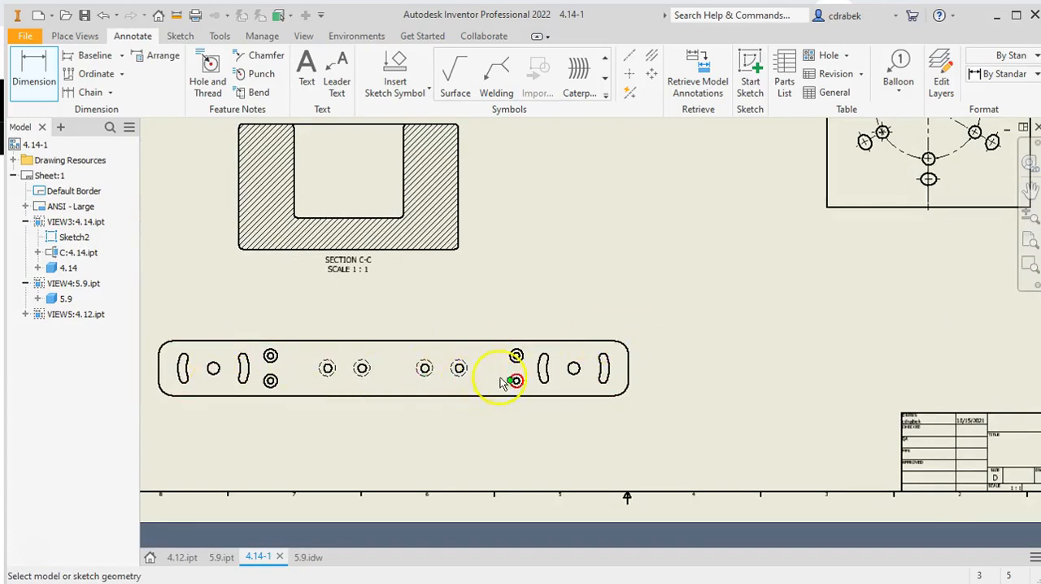
{"action": "right_click", "coordinate": [543, 302]}
{"action": "left_click", "coordinate": [590, 282]}
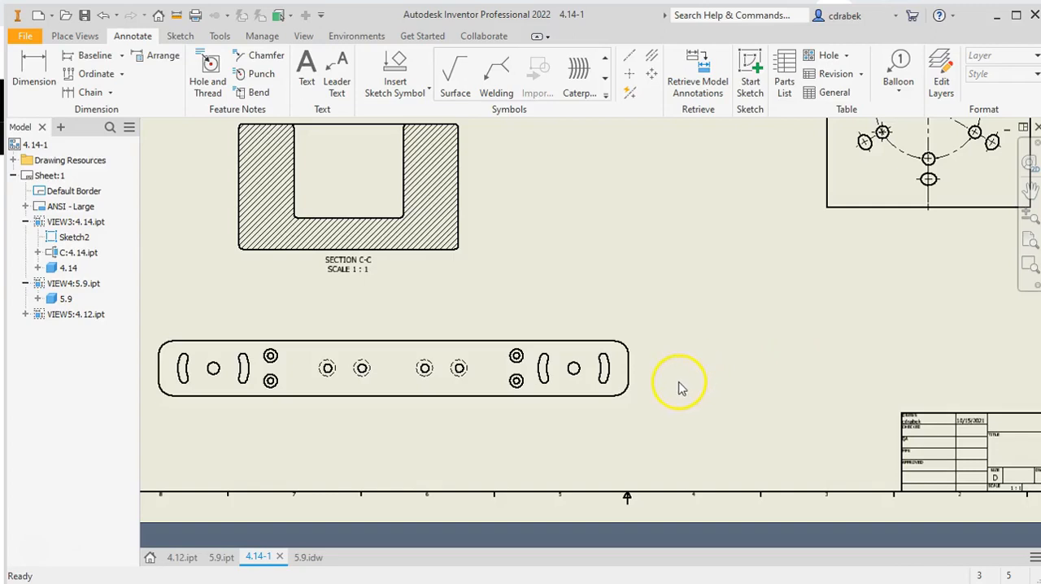
{"action": "scroll", "coordinate": [682, 388], "scroll_direction": "down", "scroll_amount": 5}
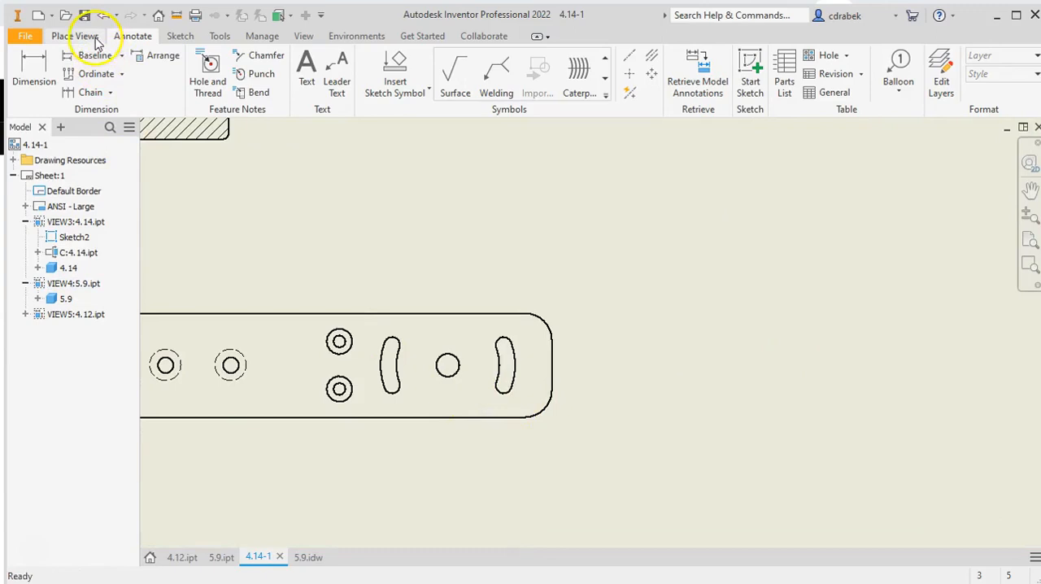
{"action": "left_click", "coordinate": [181, 36]}
{"action": "left_click", "coordinate": [25, 65]}
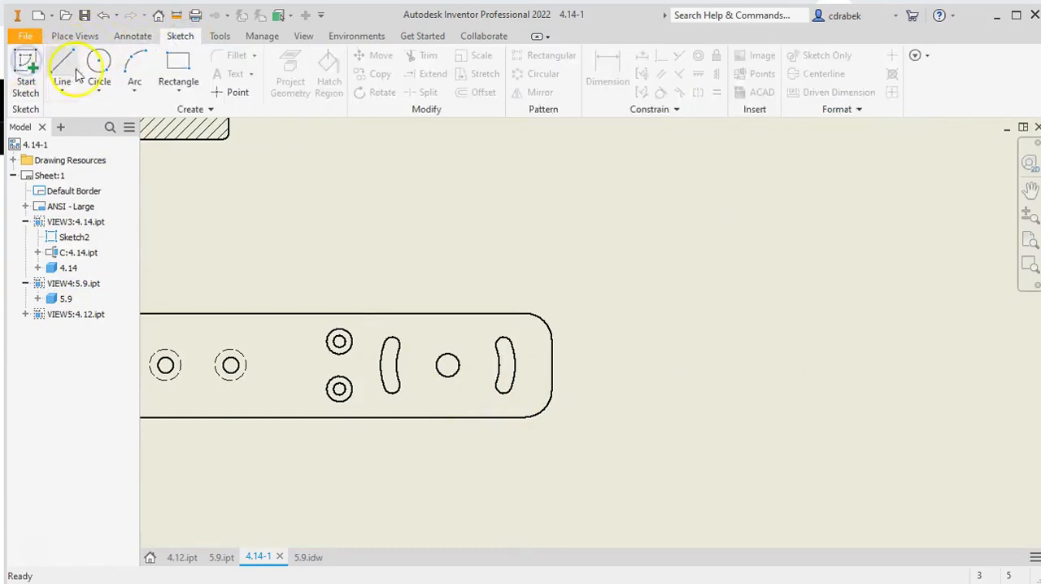
{"action": "left_click", "coordinate": [429, 305]}
{"action": "left_click", "coordinate": [99, 75]}
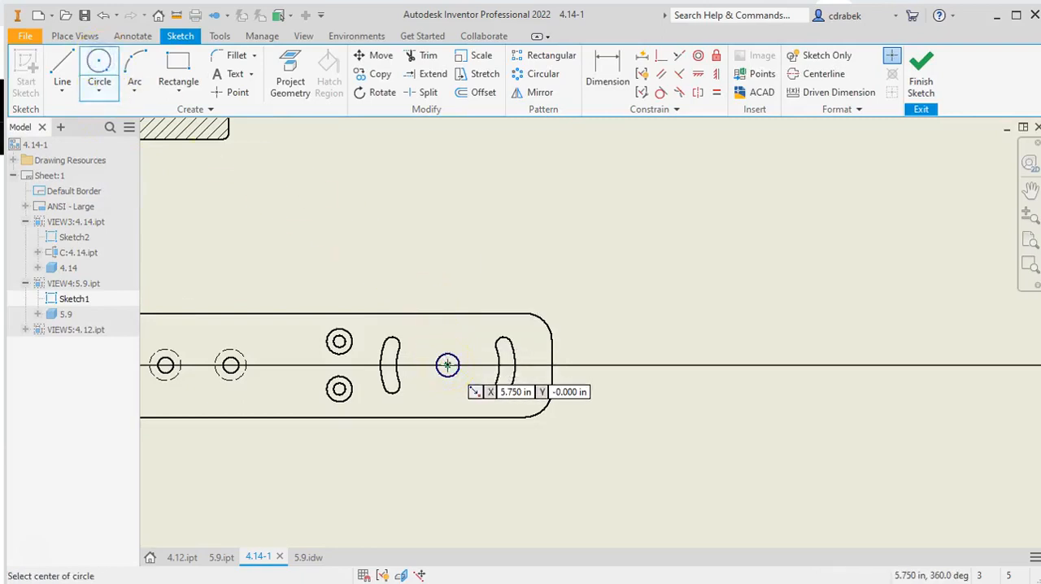
{"action": "left_click", "coordinate": [97, 64]}
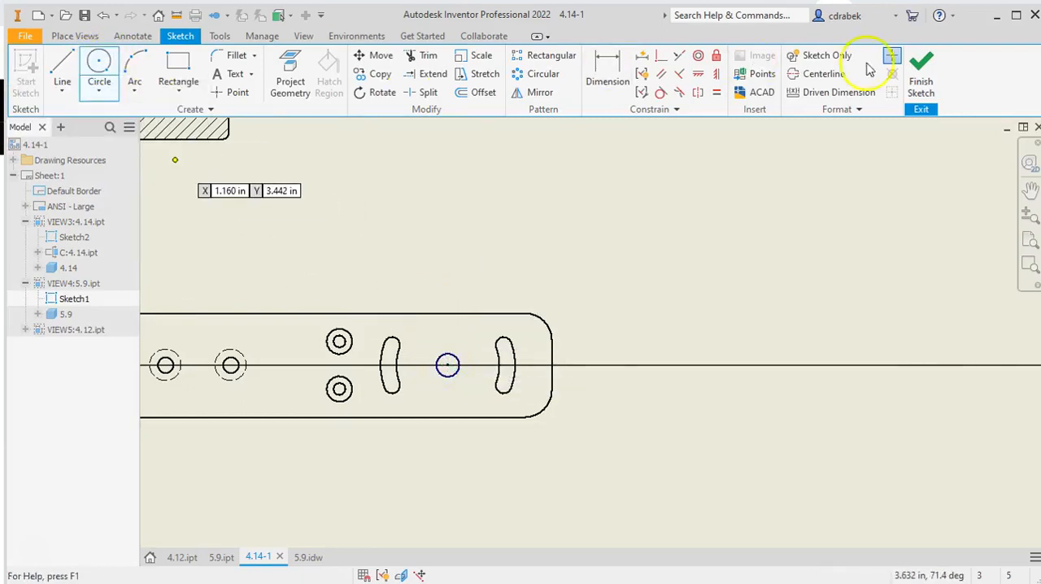
{"action": "left_click", "coordinate": [920, 73]}
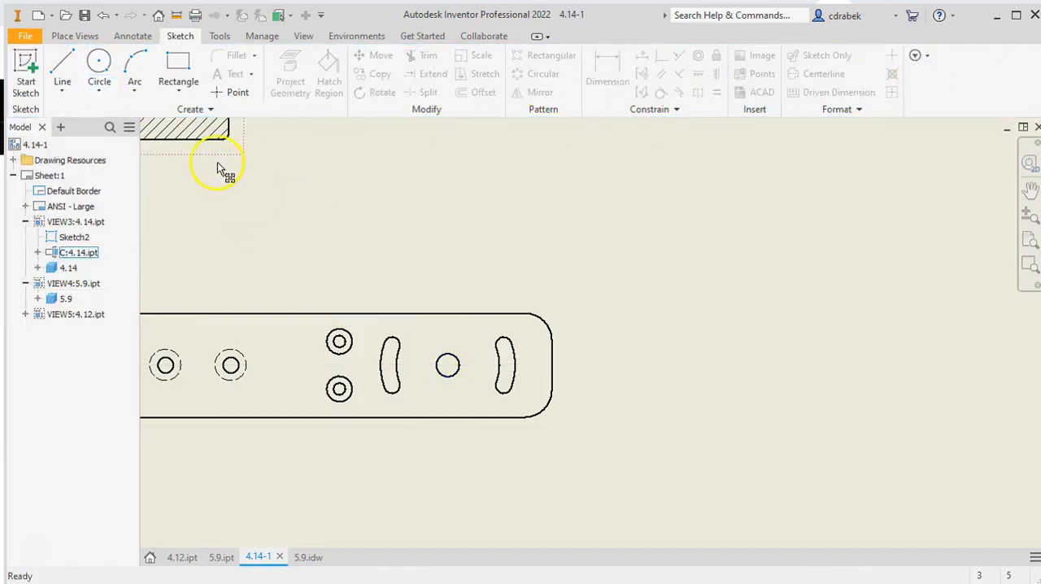
Create detail view D at scale 2:1 with a circular fence around the 5.9 bar's right-end hole and curved slots, placed beside the bar
{"action": "left_click", "coordinate": [71, 39]}
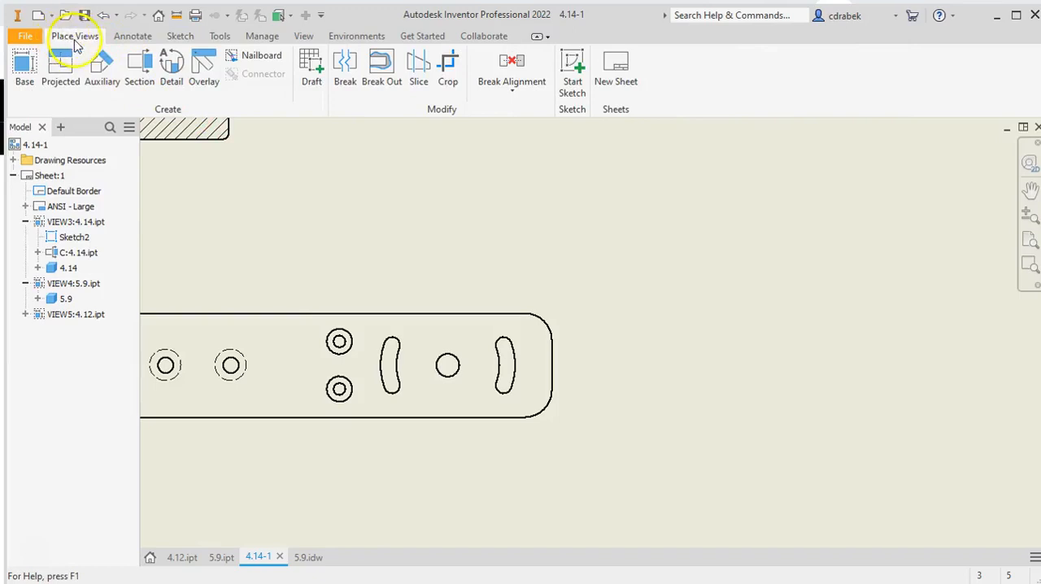
{"action": "left_click", "coordinate": [172, 73]}
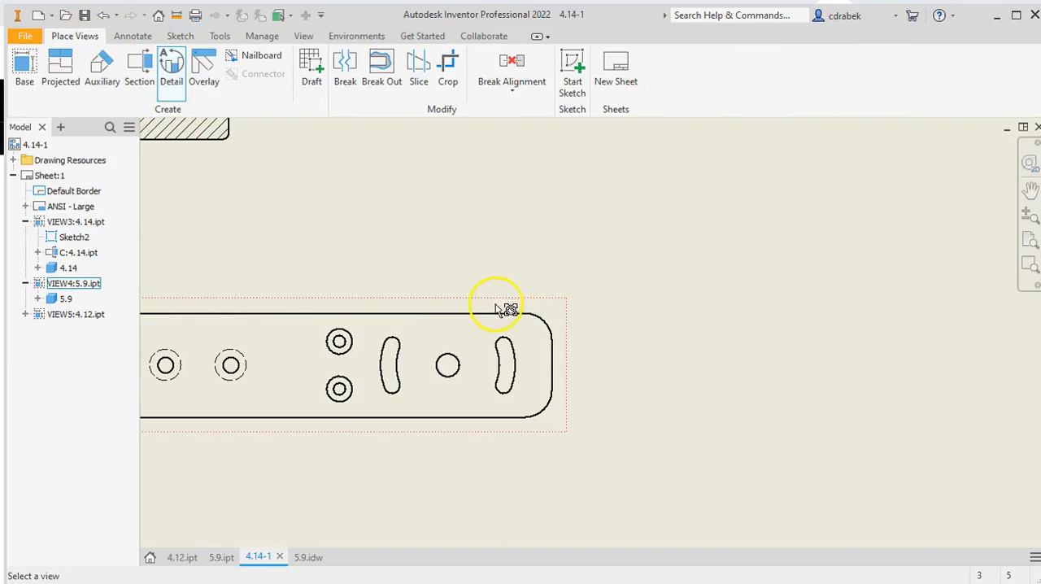
{"action": "left_click", "coordinate": [448, 367]}
{"action": "left_click", "coordinate": [447, 366]}
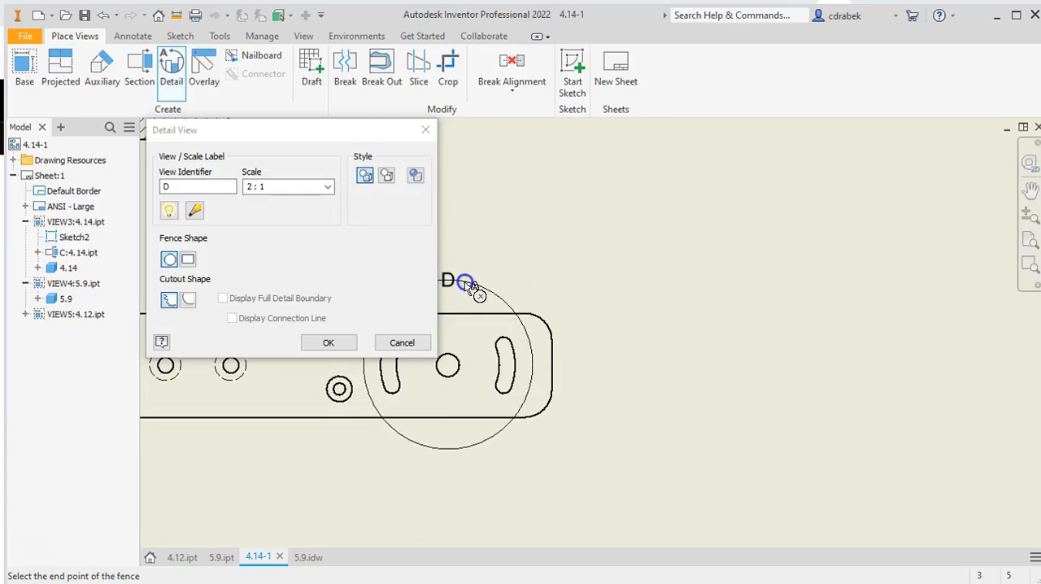
{"action": "left_click", "coordinate": [466, 281]}
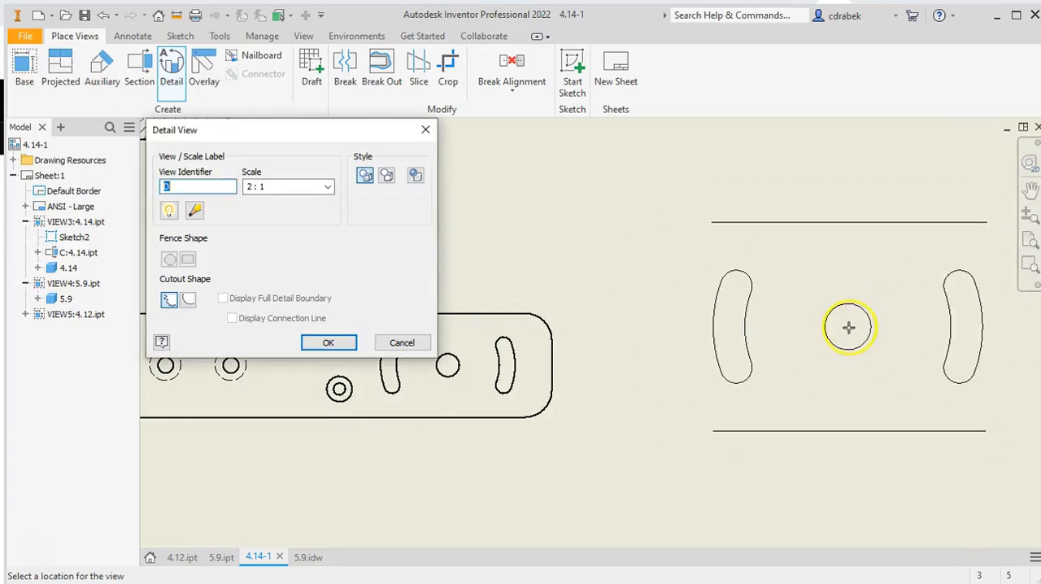
{"action": "left_click", "coordinate": [848, 327]}
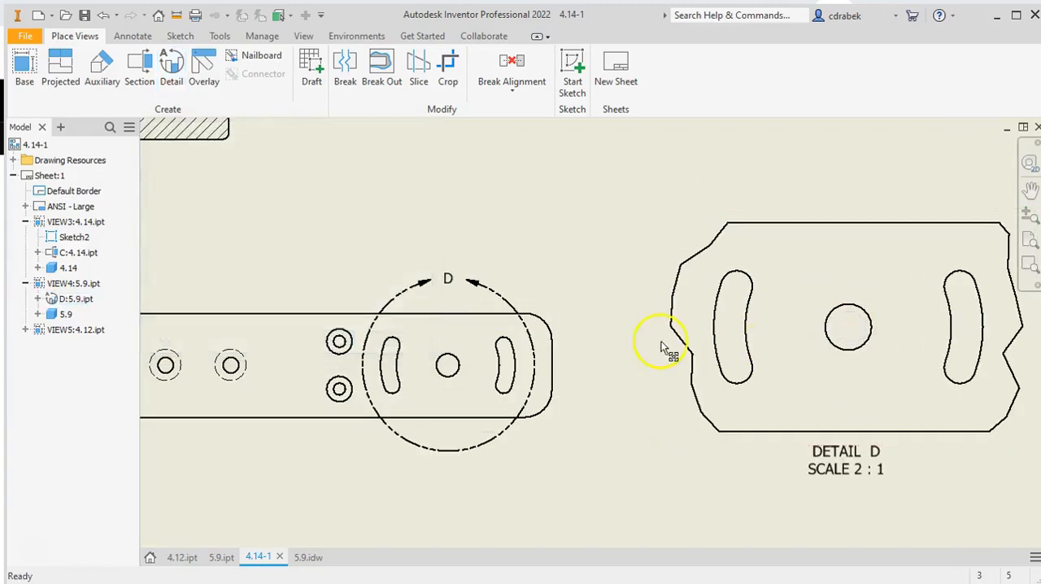
{"action": "scroll", "coordinate": [542, 309], "scroll_direction": "down", "scroll_amount": 2}
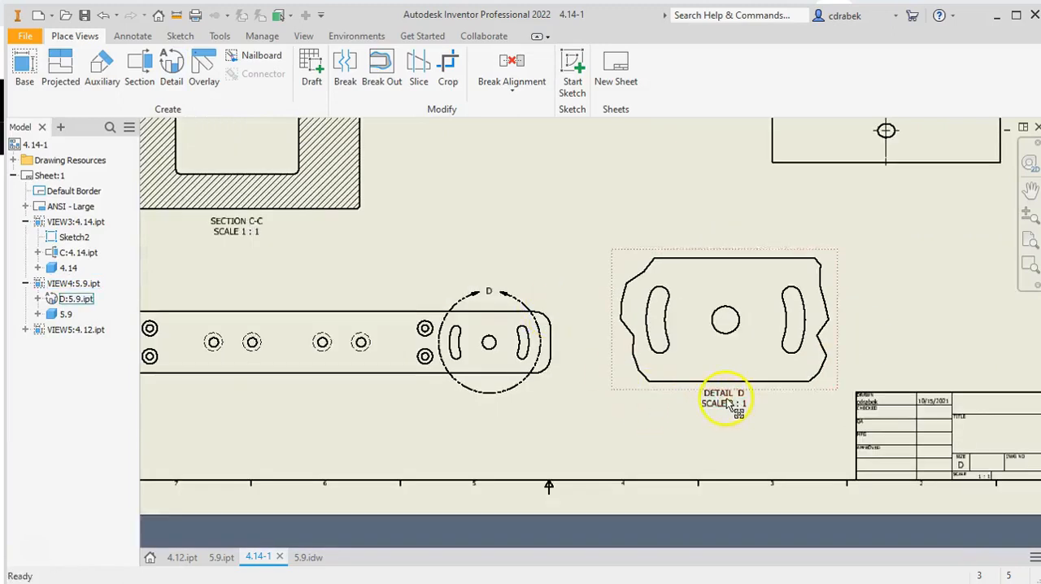
{"action": "right_click", "coordinate": [568, 423]}
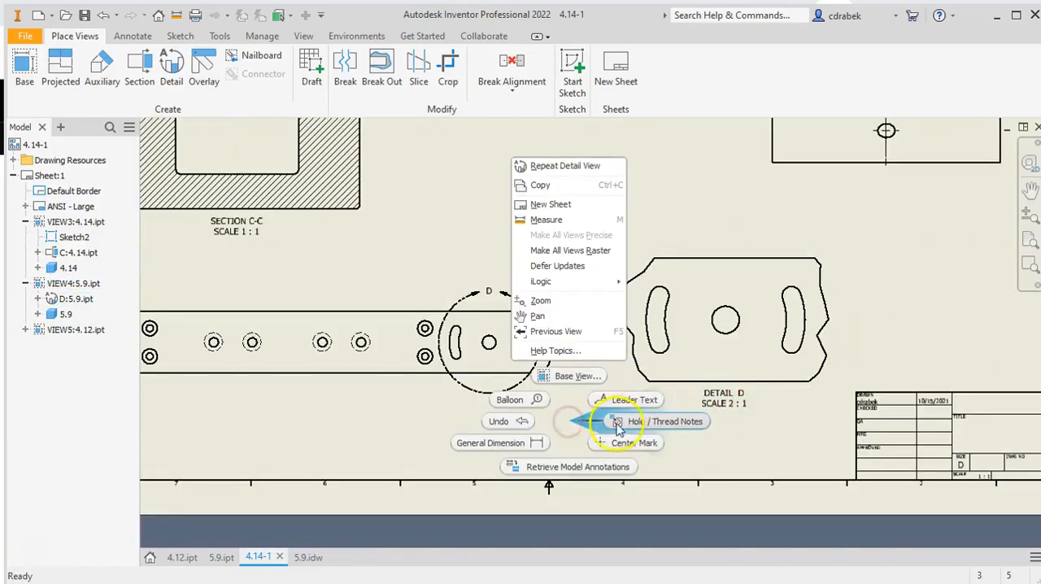
{"action": "left_click", "coordinate": [401, 430]}
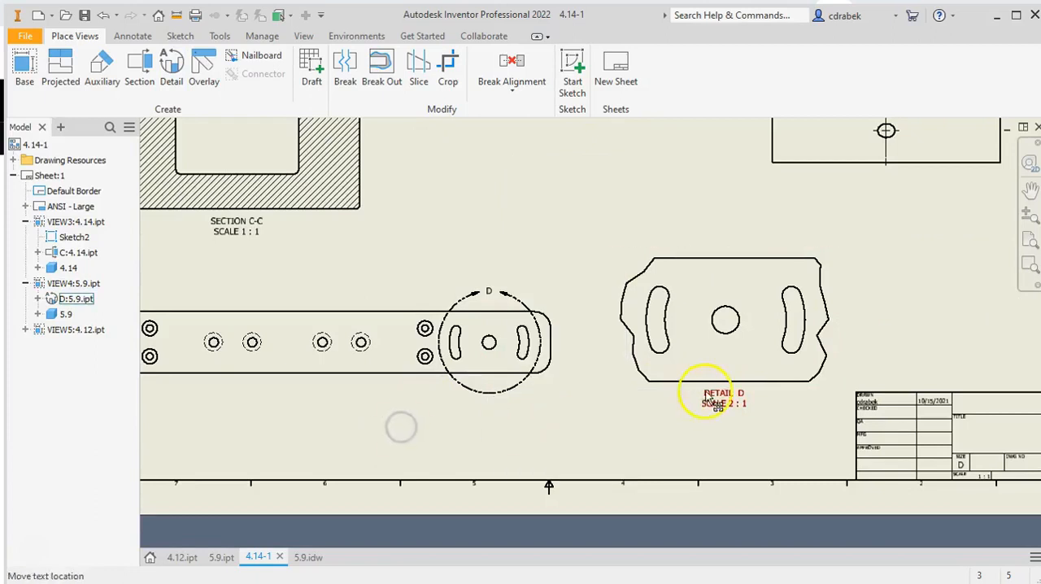
{"action": "left_click", "coordinate": [734, 407]}
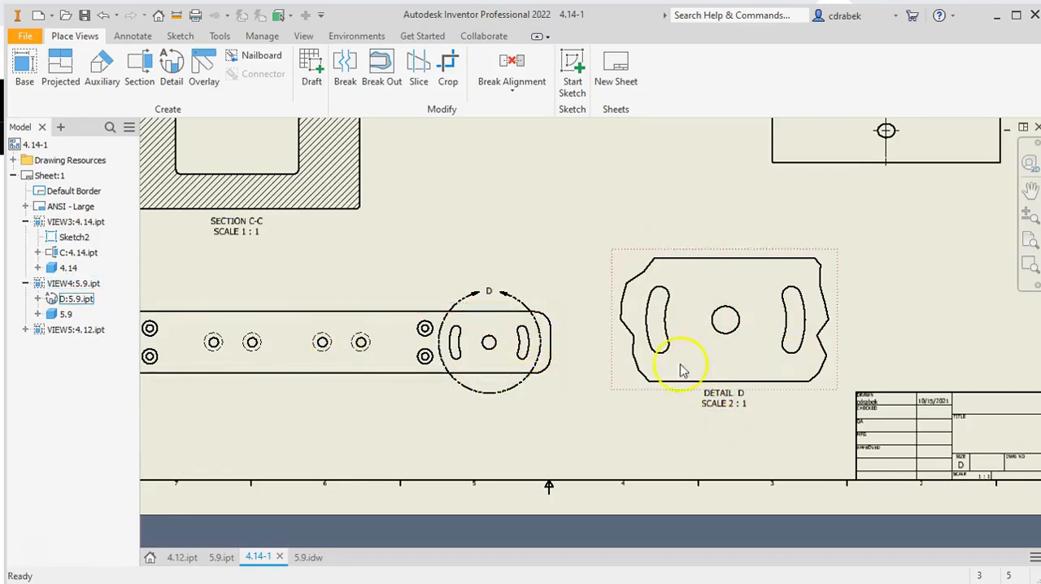
{"action": "double_click", "coordinate": [489, 296]}
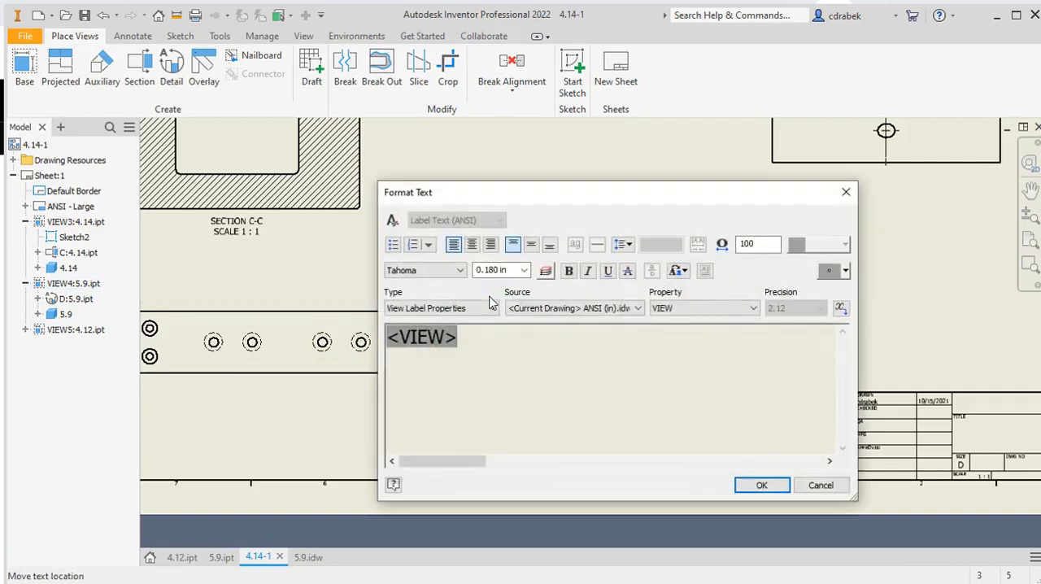
{"action": "left_click", "coordinate": [821, 486]}
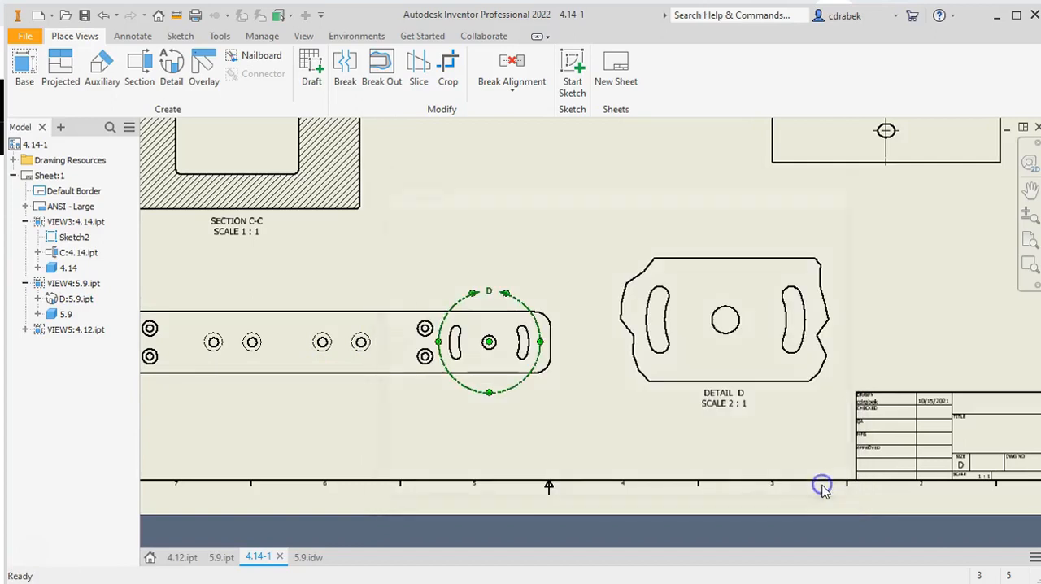
{"action": "left_click", "coordinate": [724, 401]}
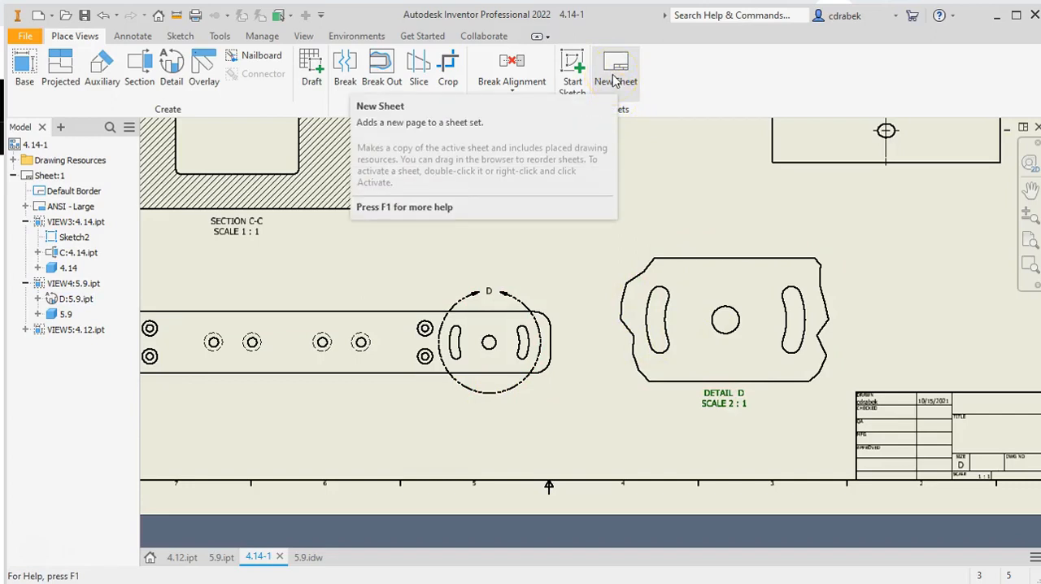
Add a second sheet to the drawing and make Sheet:1 active again
{"action": "left_click", "coordinate": [614, 79]}
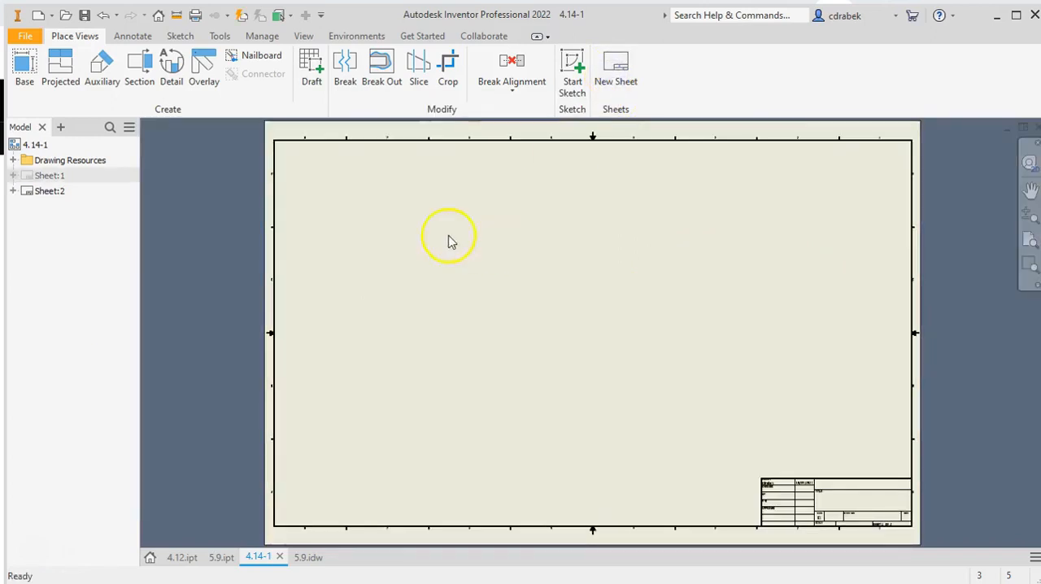
{"action": "left_click", "coordinate": [35, 175]}
{"action": "left_click", "coordinate": [37, 175]}
{"action": "double_click", "coordinate": [47, 175]}
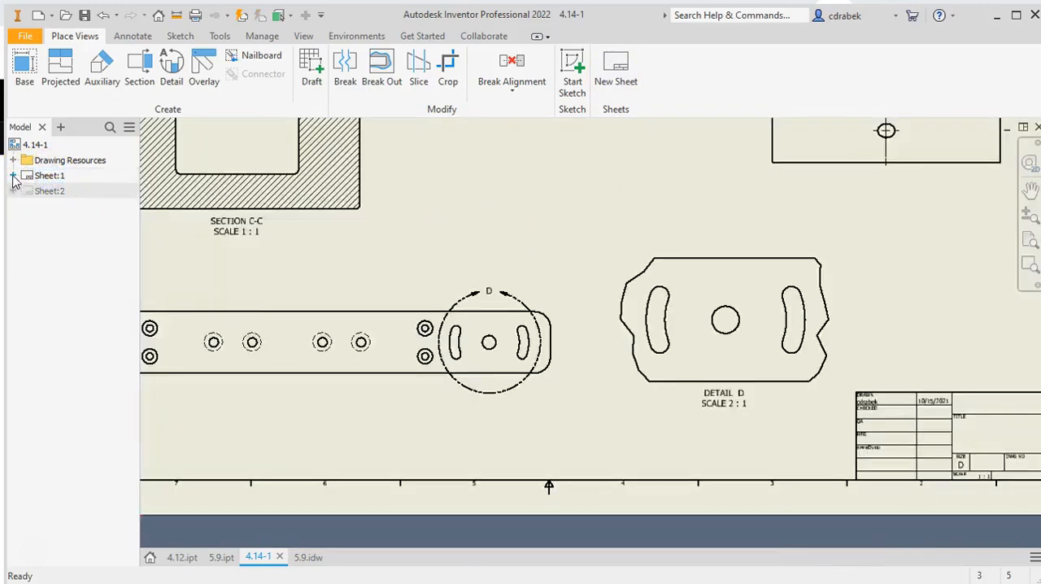
Move detail view D of the 5.9 bar from Sheet:1 to Sheet:2 and place it near the middle of the sheet
{"action": "left_click", "coordinate": [13, 176]}
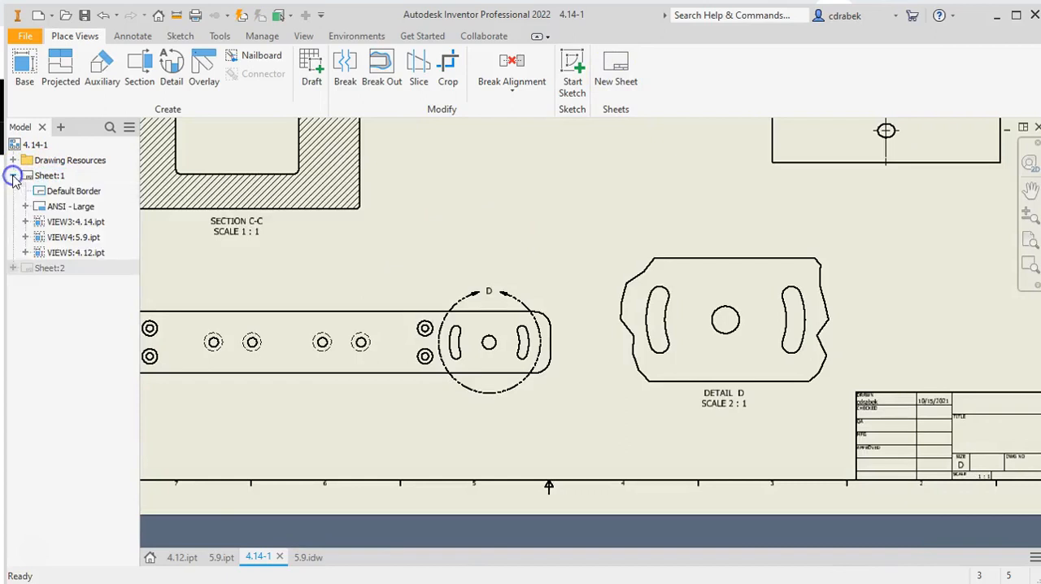
{"action": "left_click", "coordinate": [76, 225]}
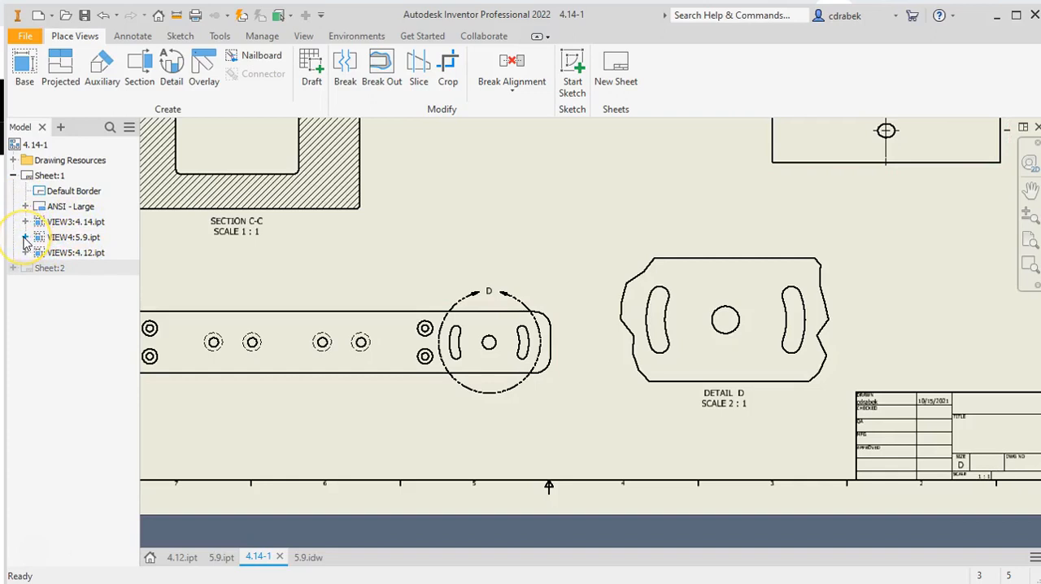
{"action": "left_click", "coordinate": [25, 237]}
{"action": "left_click", "coordinate": [73, 254]}
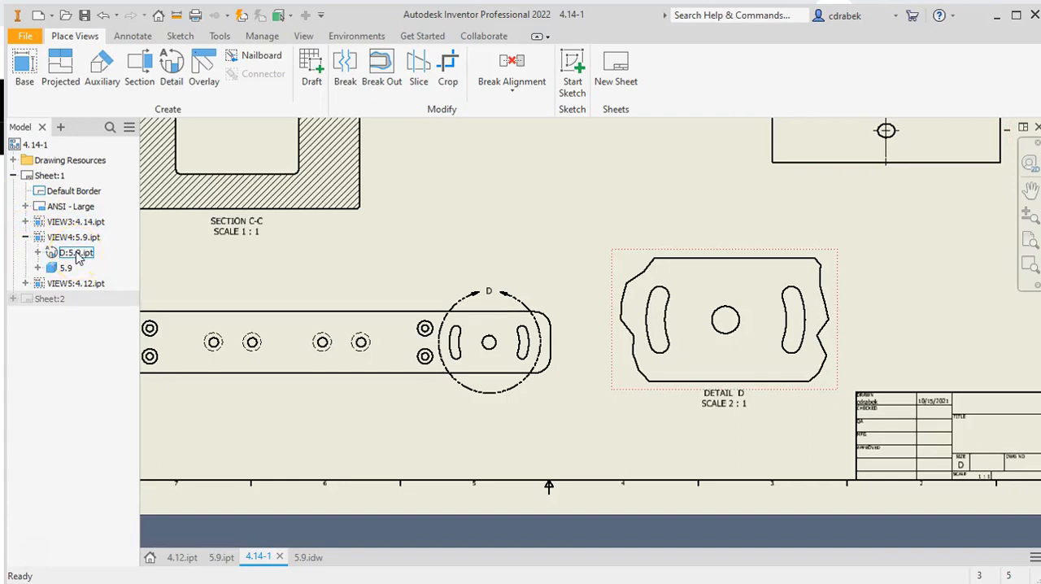
{"action": "left_click", "coordinate": [65, 281]}
{"action": "left_click", "coordinate": [63, 254]}
{"action": "left_click", "coordinate": [67, 254]}
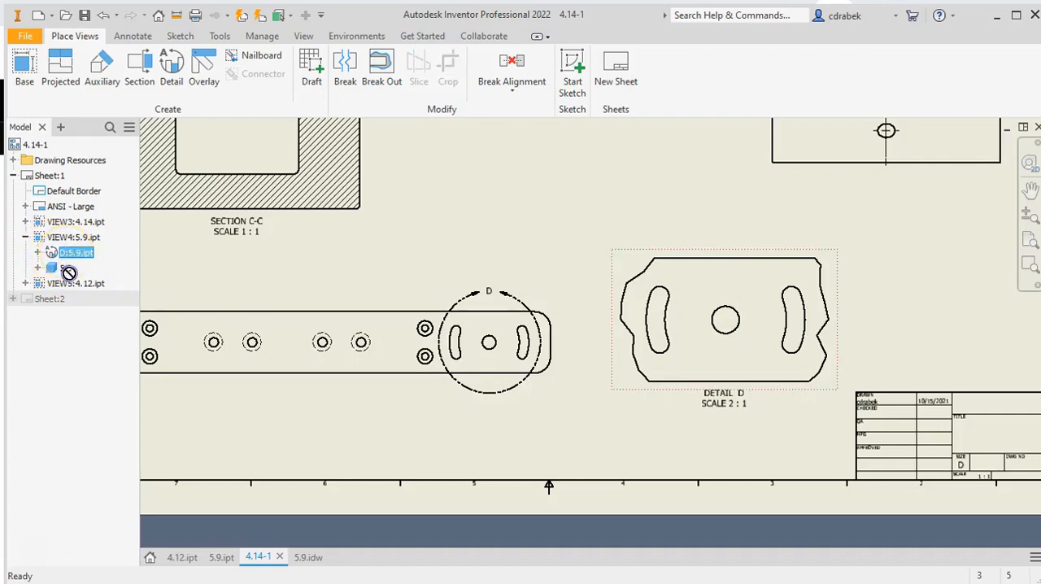
{"action": "left_click_drag", "start_coordinate": [72, 299], "coordinate": [70, 301]}
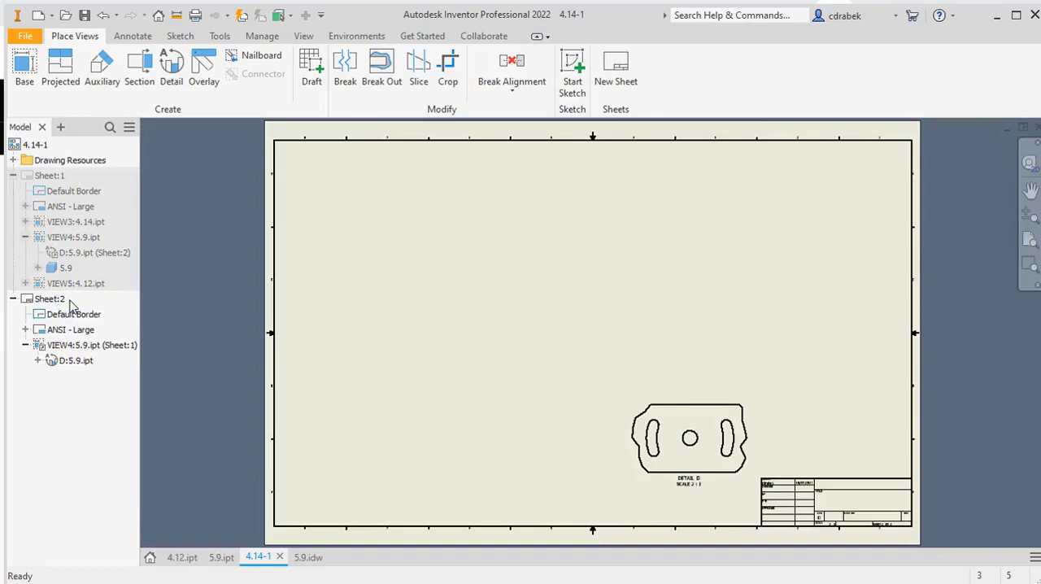
{"action": "left_click_drag", "start_coordinate": [640, 396], "coordinate": [530, 278]}
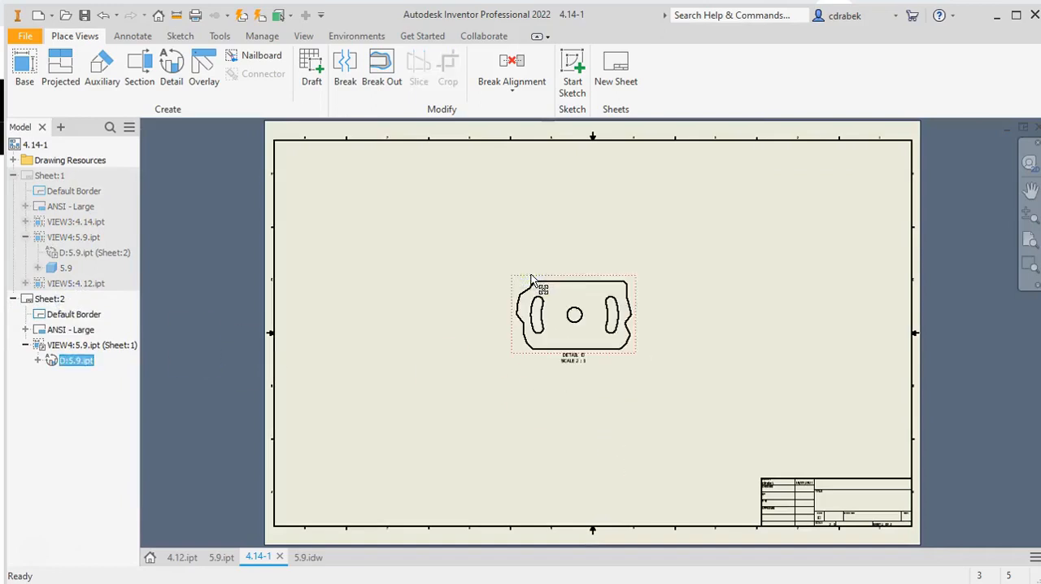
{"action": "left_click", "coordinate": [81, 514]}
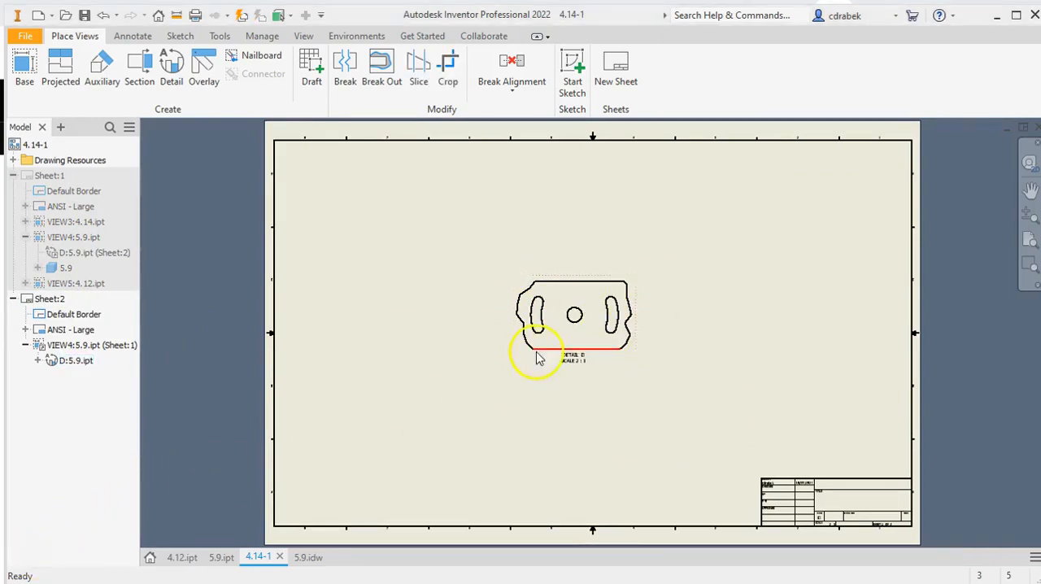
Set the scale of detail view D to 4:1
{"action": "left_click", "coordinate": [534, 305]}
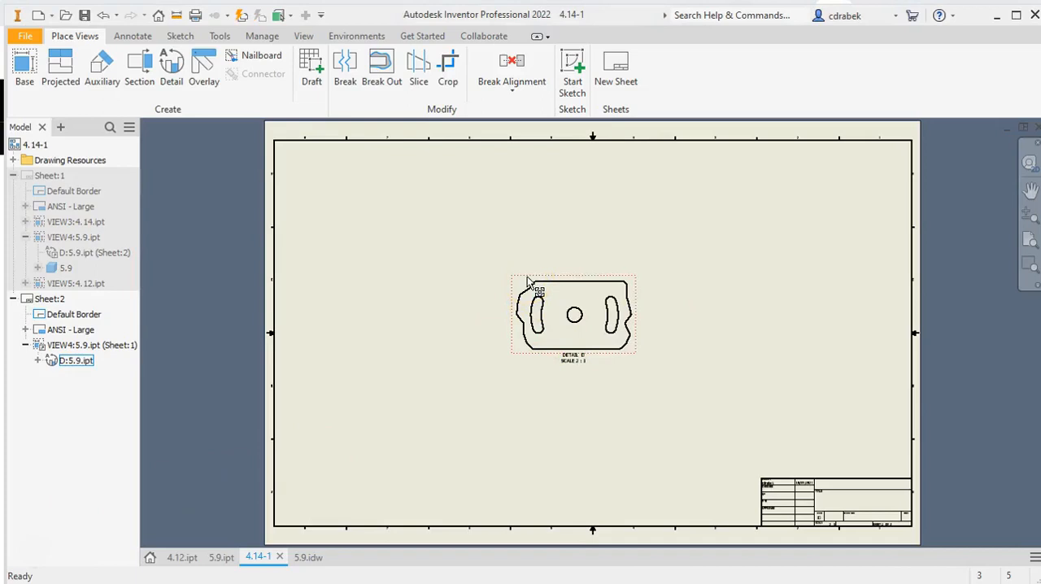
{"action": "double_click", "coordinate": [528, 282]}
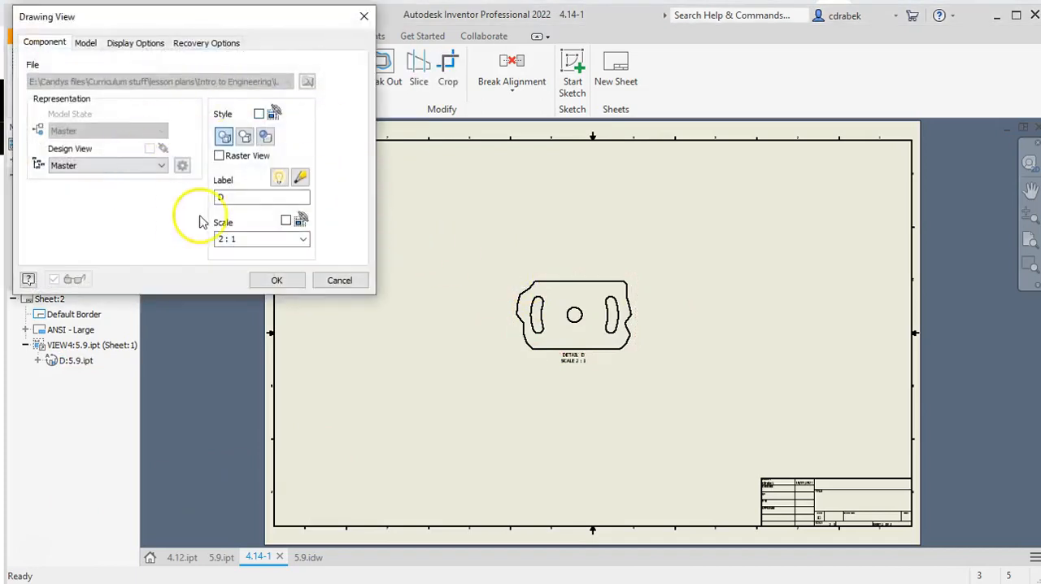
{"action": "left_click", "coordinate": [303, 238]}
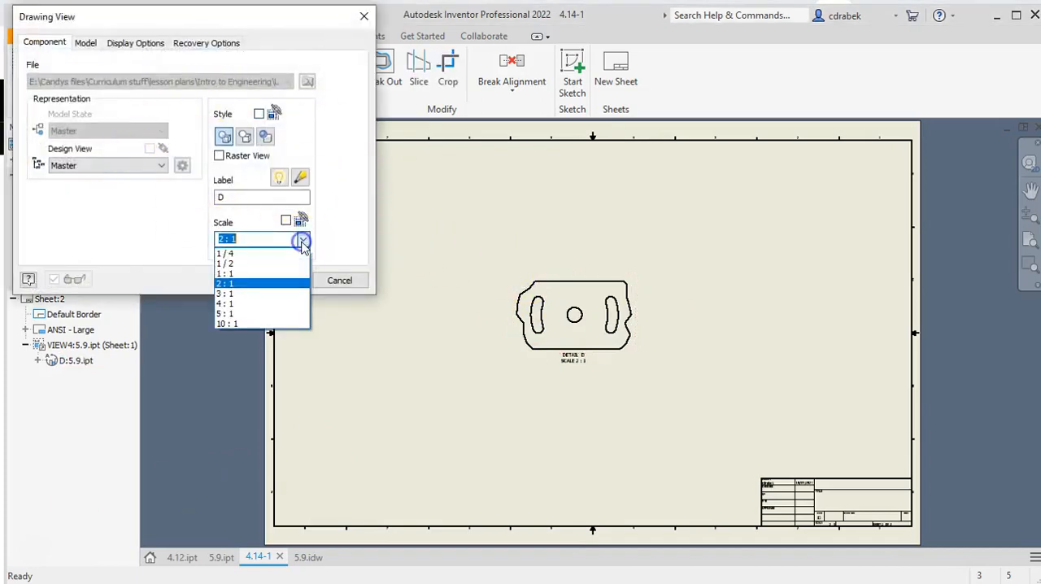
{"action": "left_click", "coordinate": [268, 302]}
{"action": "left_click", "coordinate": [272, 280]}
{"action": "left_click", "coordinate": [556, 315]}
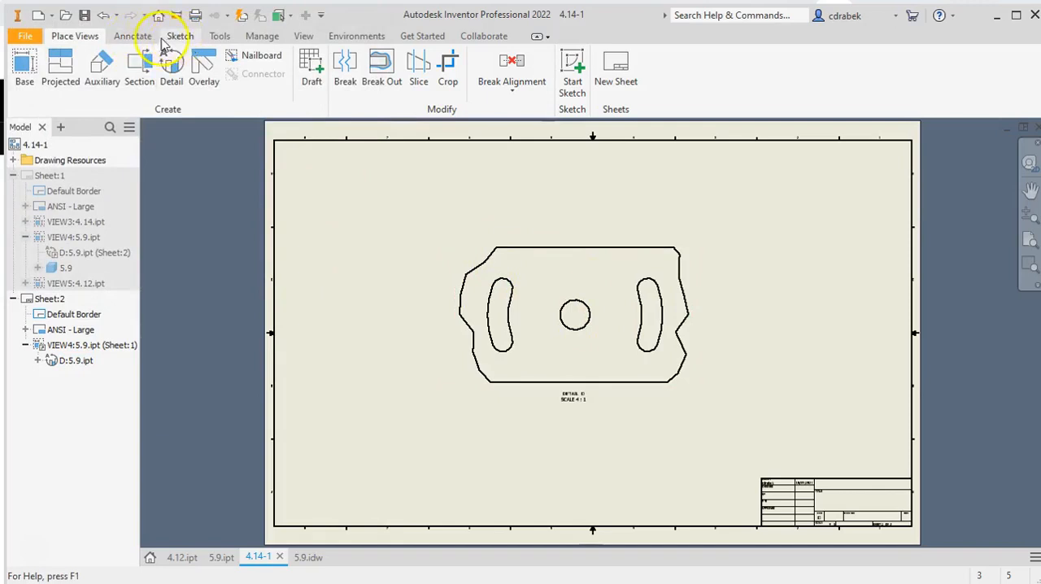
Add a center mark to the round hole in the middle of detail view D
{"action": "left_click", "coordinate": [178, 37]}
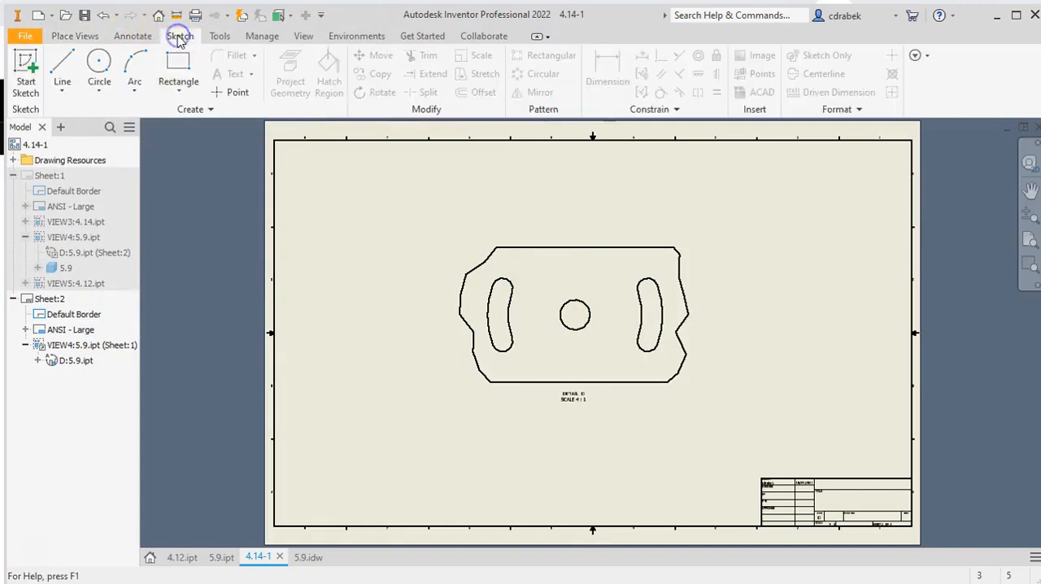
{"action": "left_click", "coordinate": [135, 39]}
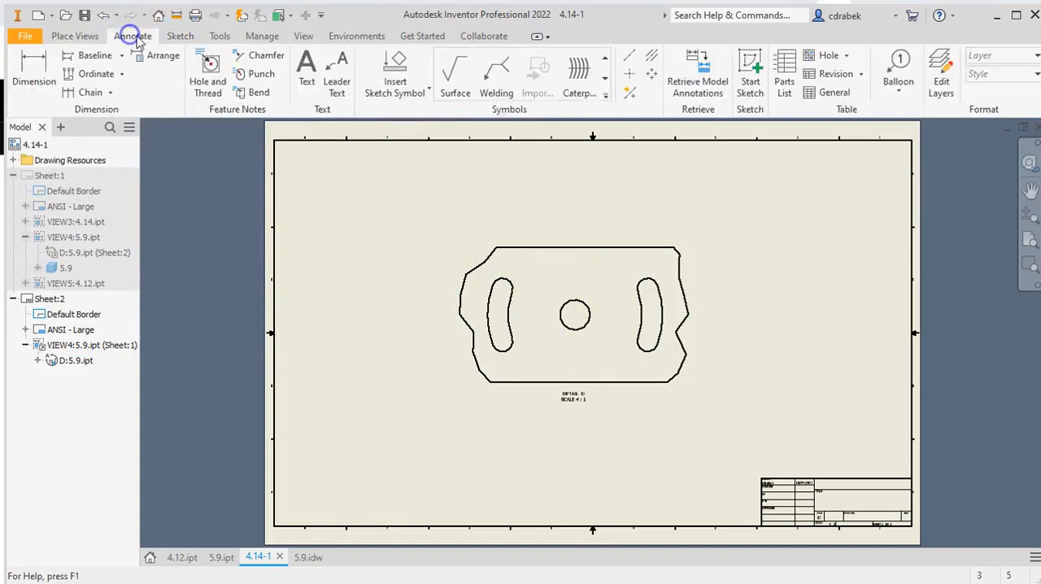
{"action": "left_click", "coordinate": [629, 78]}
{"action": "left_click", "coordinate": [586, 306]}
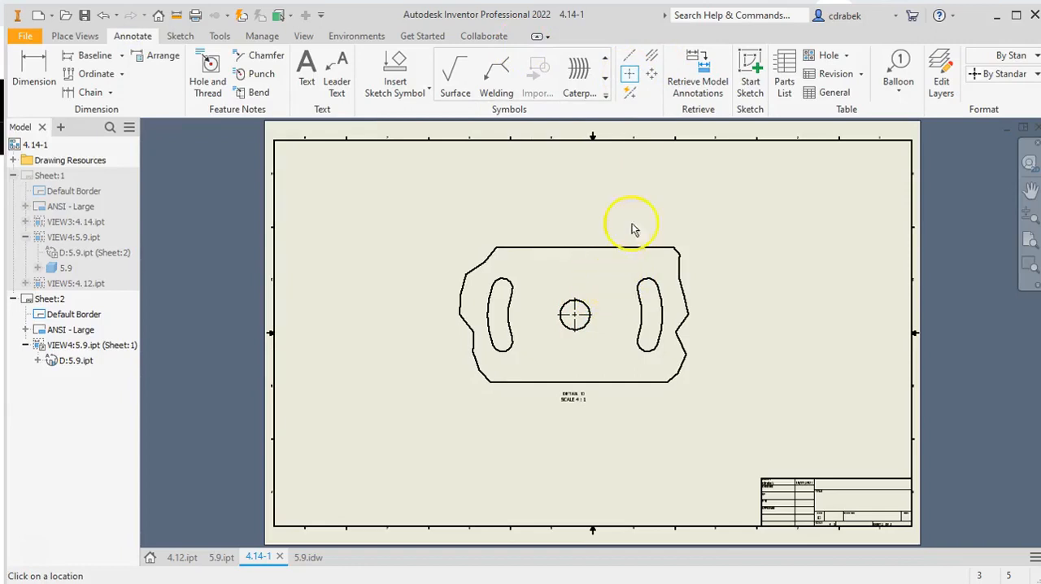
Draw a circular centerline through the four end arcs of the curved slots and move the detail view's label below it
{"action": "left_click", "coordinate": [629, 55]}
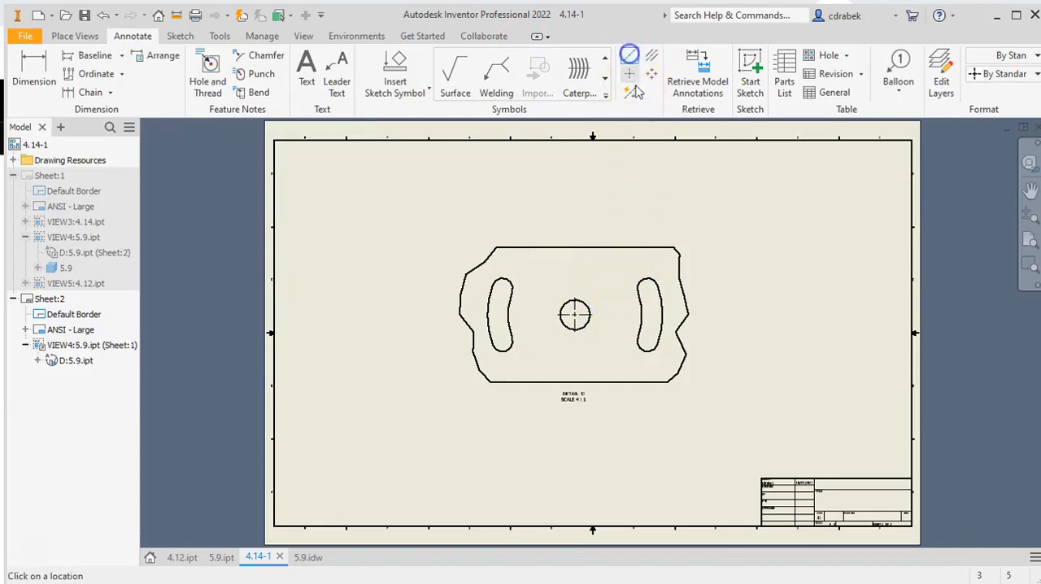
{"action": "left_click", "coordinate": [639, 284]}
{"action": "left_click", "coordinate": [509, 281]}
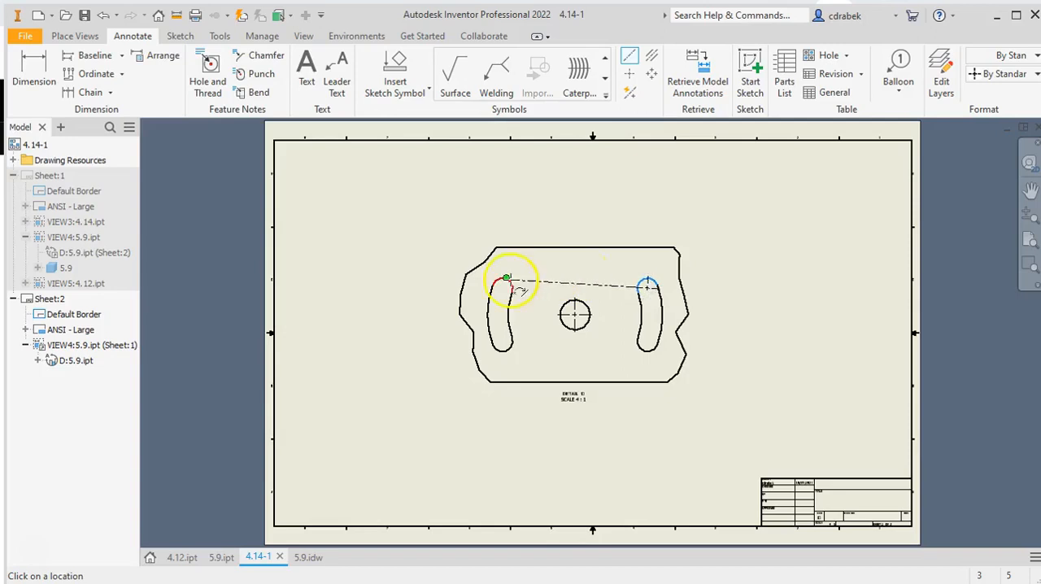
{"action": "left_click", "coordinate": [513, 281]}
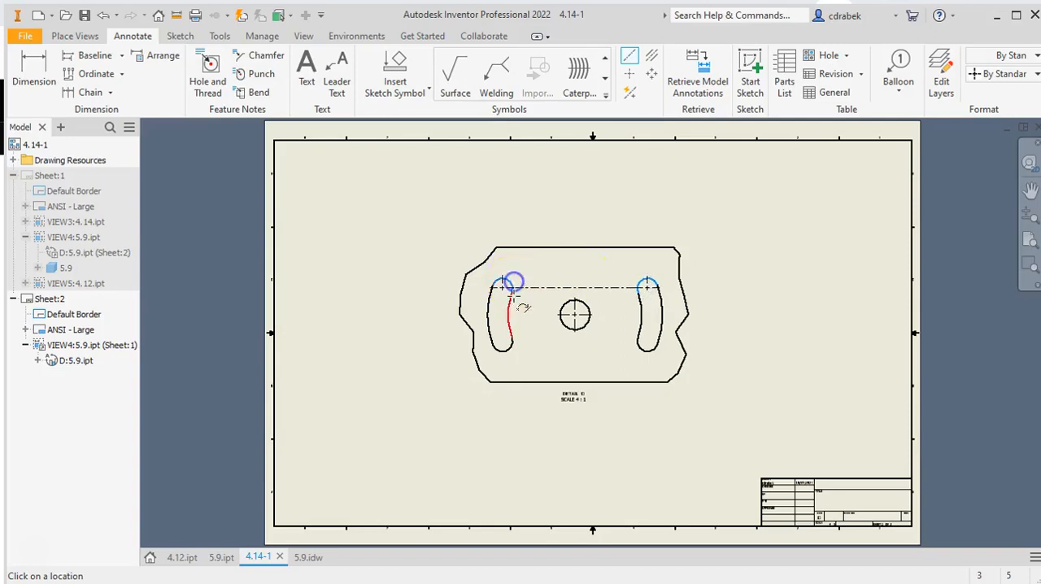
{"action": "left_click", "coordinate": [510, 346]}
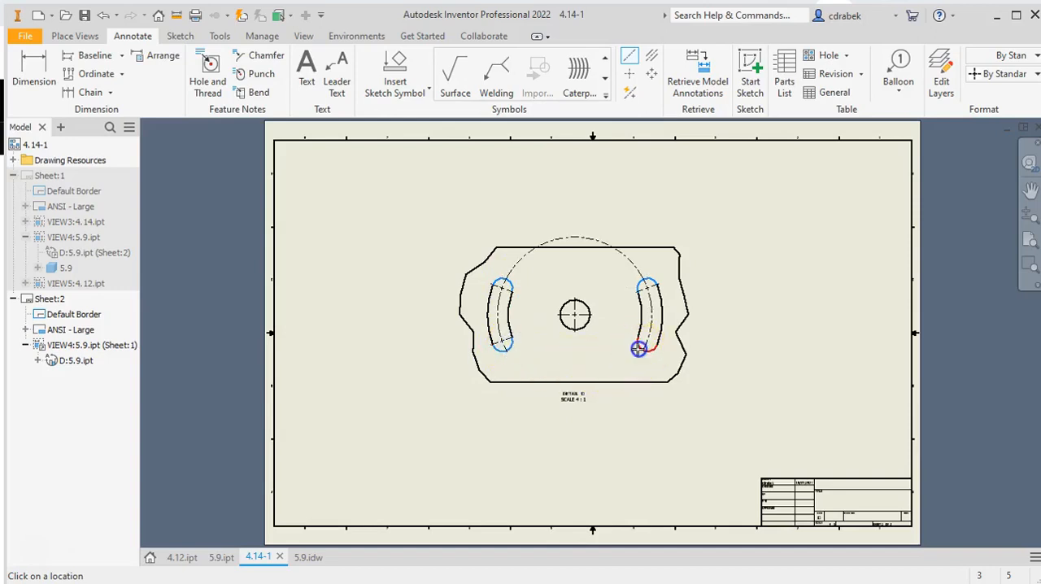
{"action": "right_click", "coordinate": [643, 347]}
{"action": "left_click", "coordinate": [695, 352]}
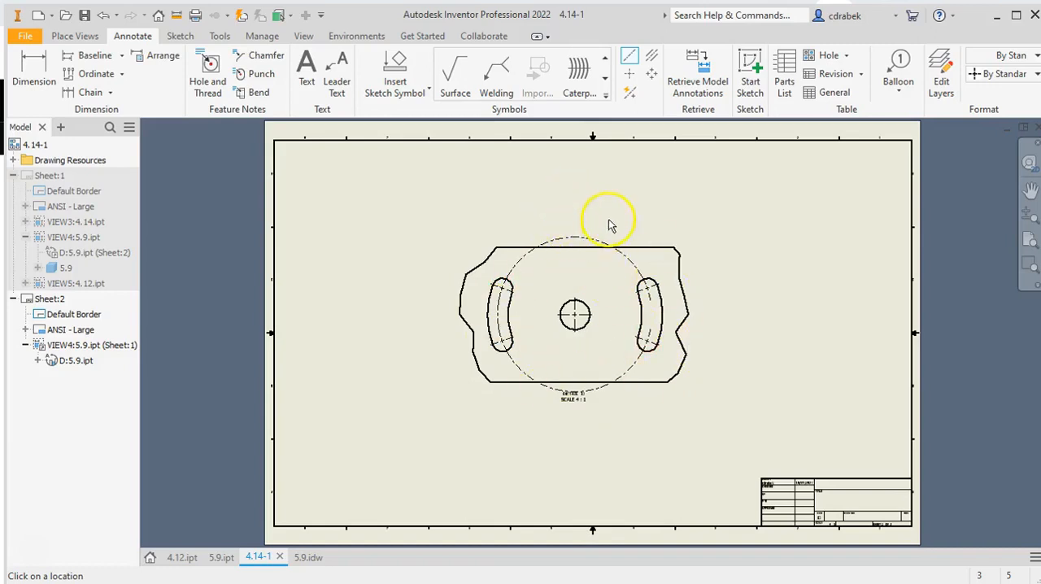
{"action": "right_click", "coordinate": [438, 419]}
{"action": "left_click", "coordinate": [350, 415]}
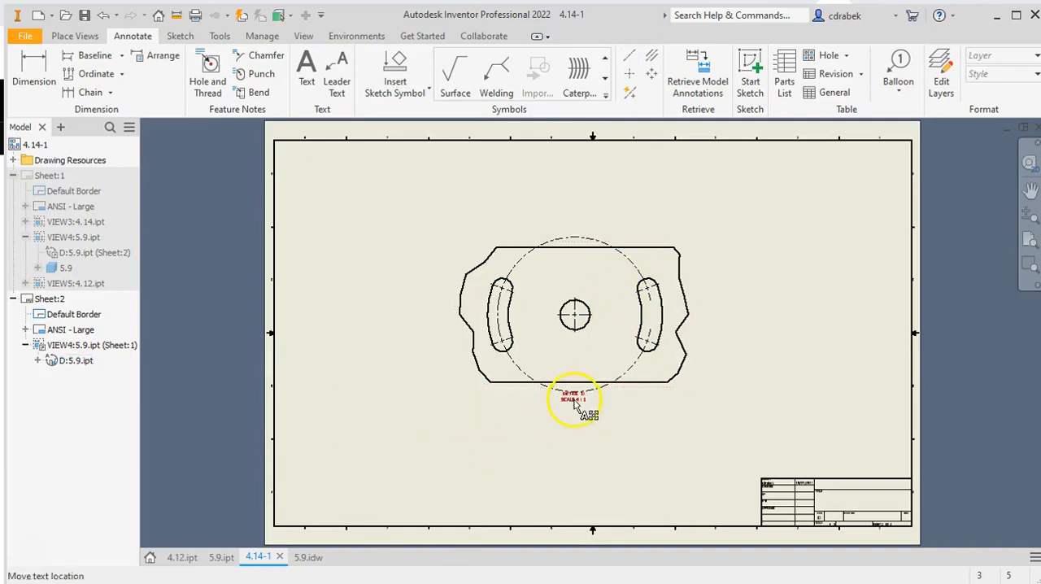
{"action": "left_click_drag", "start_coordinate": [575, 404], "coordinate": [577, 425]}
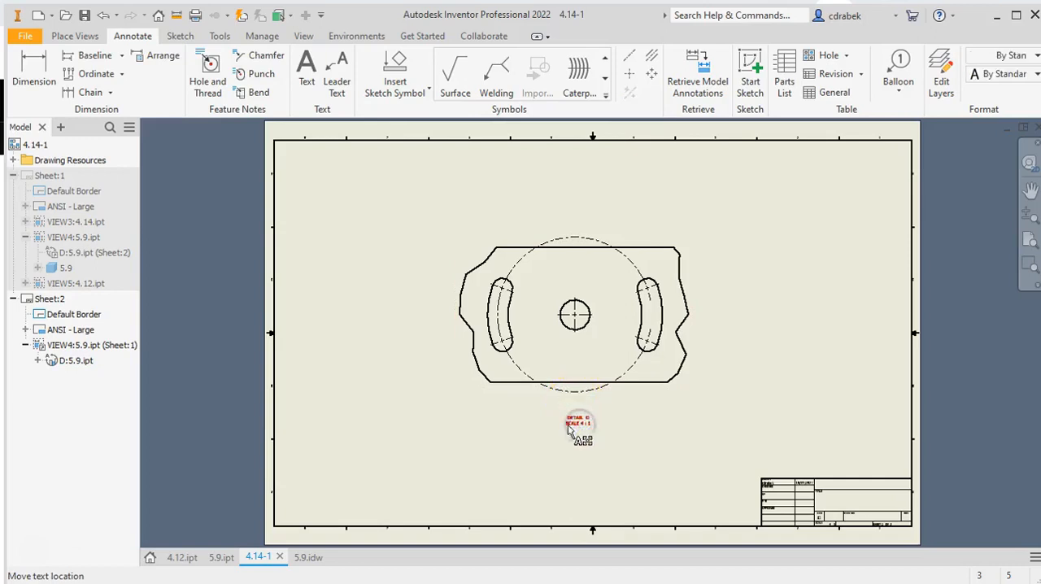
{"action": "left_click", "coordinate": [452, 404]}
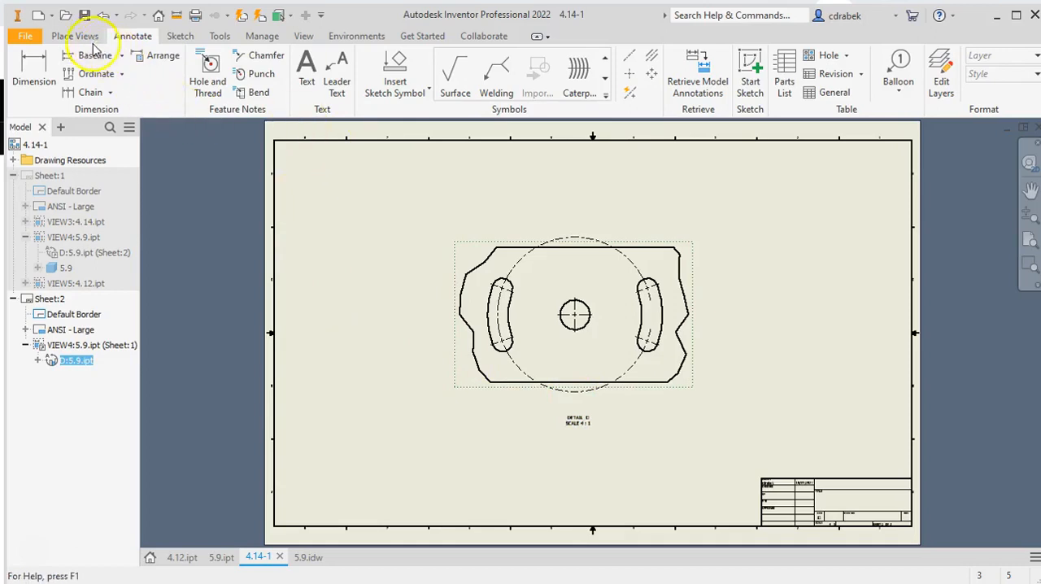
Dimension the circular centerline through the slots, placing the dimension above the upper-left part of the view, and end the dimensioning command
{"action": "left_click", "coordinate": [36, 79]}
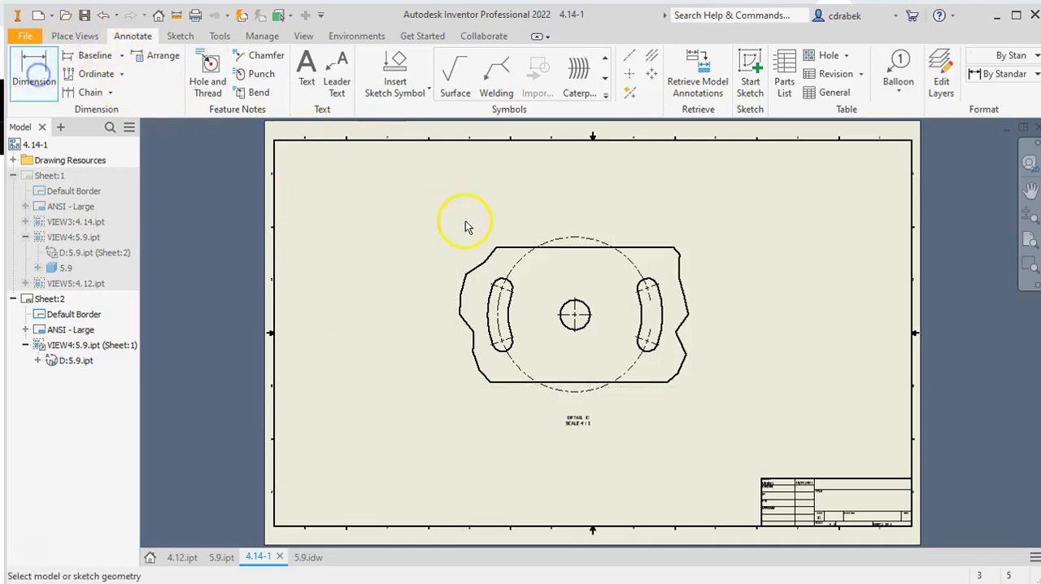
{"action": "left_click", "coordinate": [558, 228]}
{"action": "left_click", "coordinate": [511, 210]}
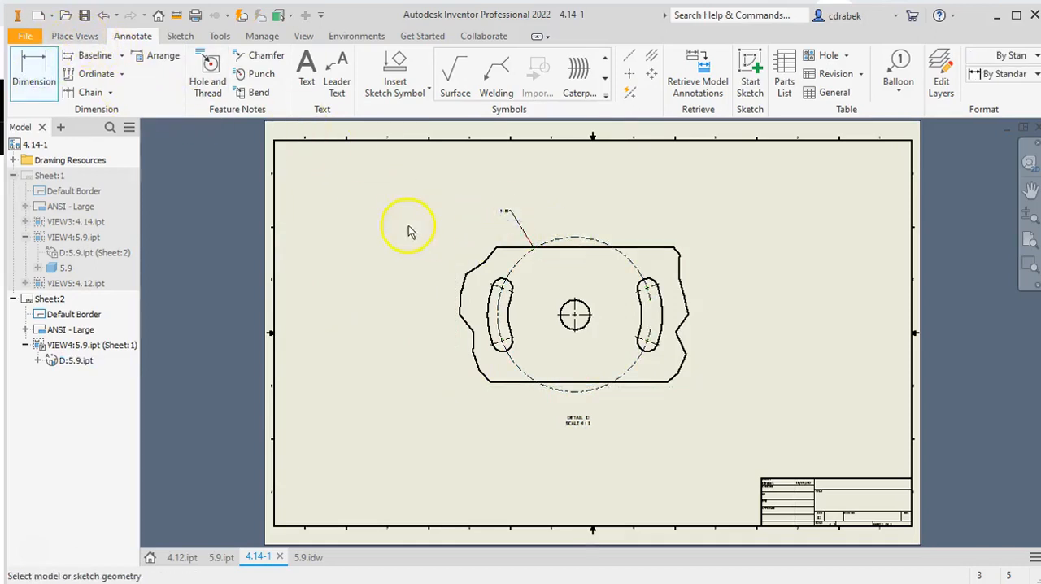
{"action": "right_click", "coordinate": [358, 238]}
{"action": "left_click", "coordinate": [409, 236]}
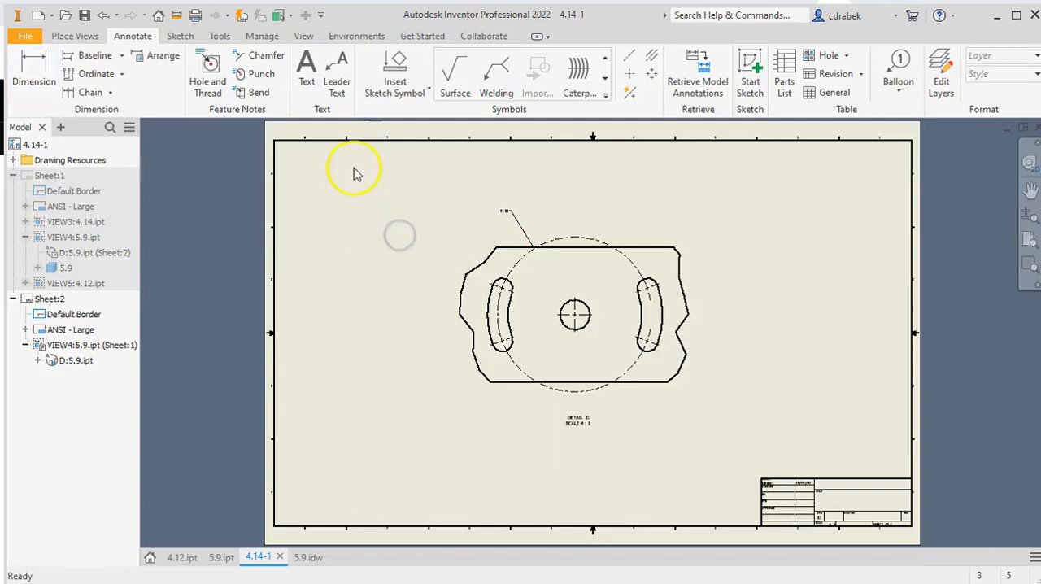
Set the text height of the Note Text (ANSI) style to .18 in and save the style change
{"action": "left_click", "coordinate": [268, 38]}
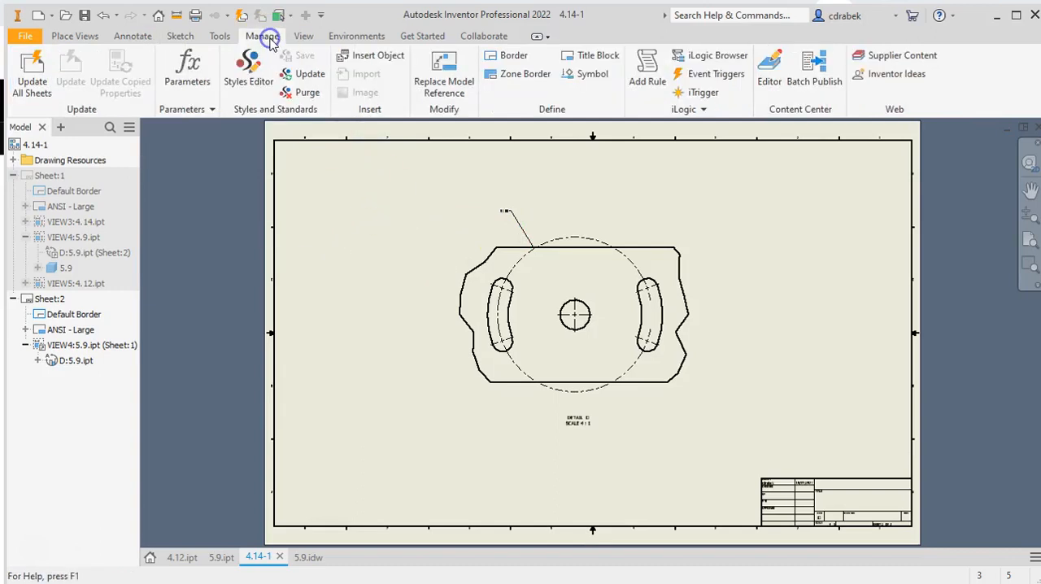
{"action": "left_click", "coordinate": [248, 85]}
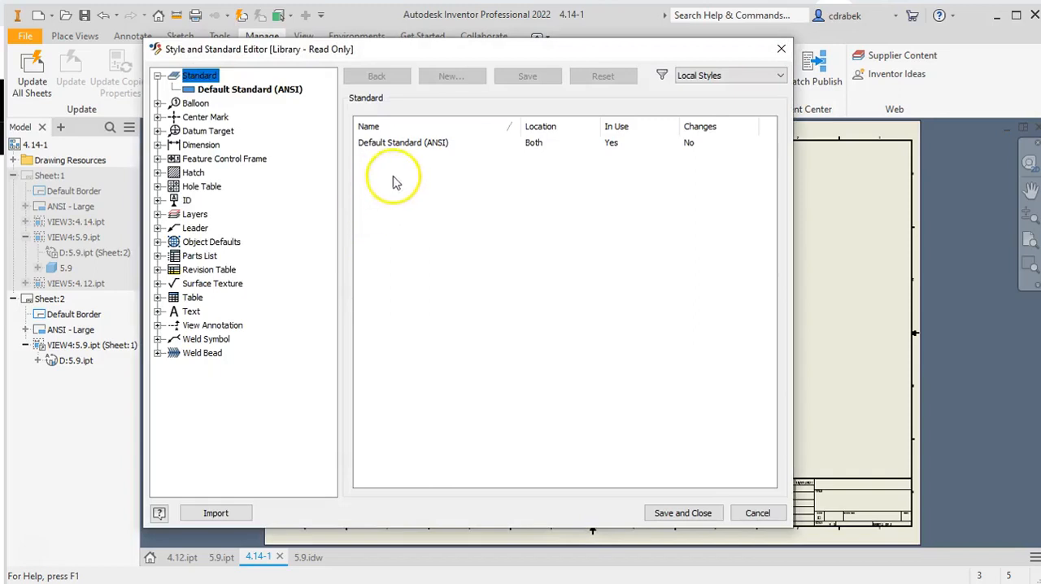
{"action": "left_click_drag", "start_coordinate": [379, 56], "coordinate": [243, 237]}
{"action": "left_click_drag", "start_coordinate": [95, 63], "coordinate": [262, 65]}
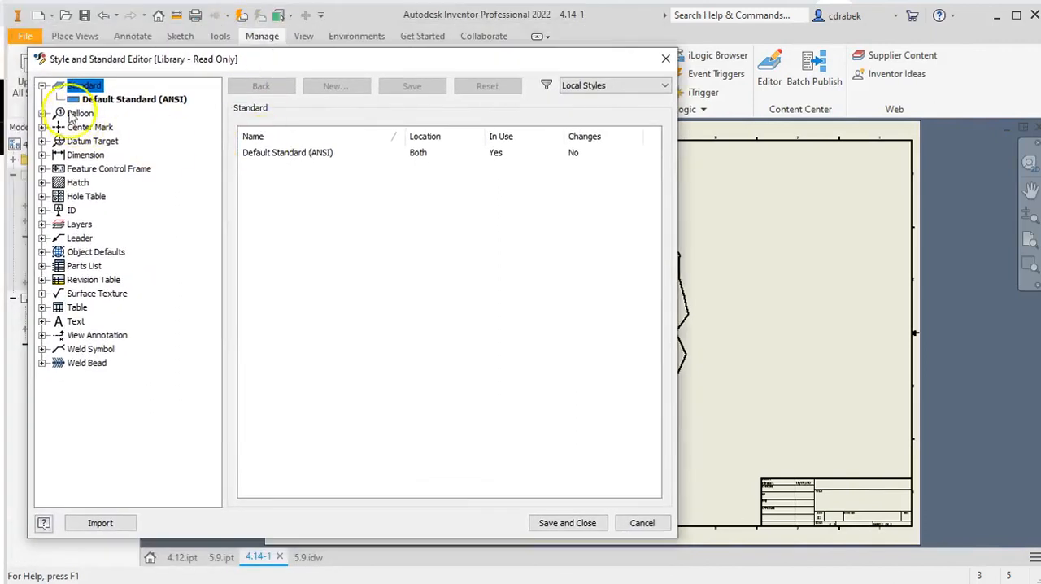
{"action": "left_click", "coordinate": [42, 322]}
{"action": "left_click", "coordinate": [104, 349]}
{"action": "left_click", "coordinate": [131, 351]}
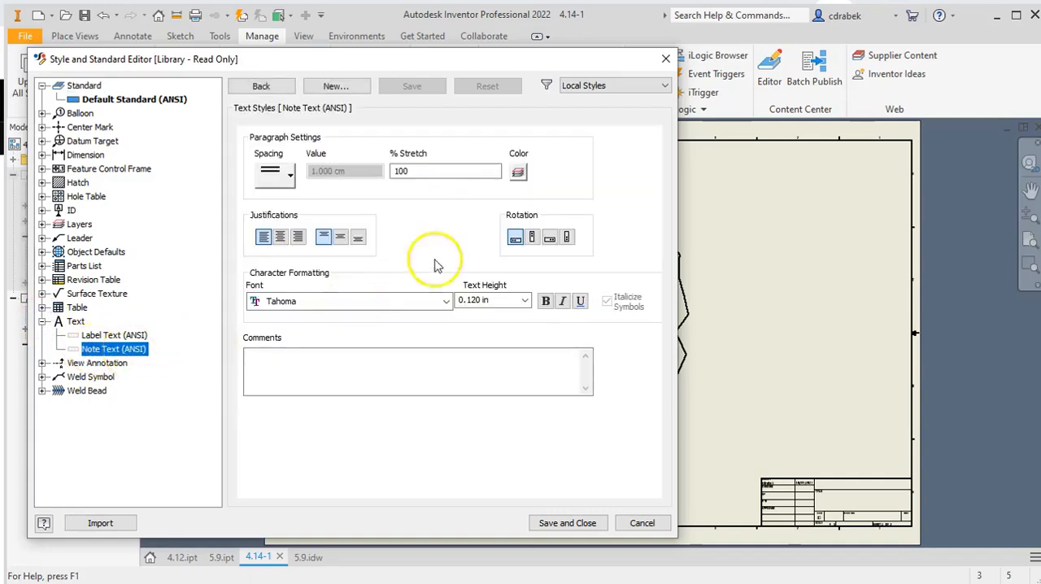
{"action": "left_click_drag", "start_coordinate": [494, 299], "coordinate": [457, 300]}
{"action": "type", "text": ".18"}
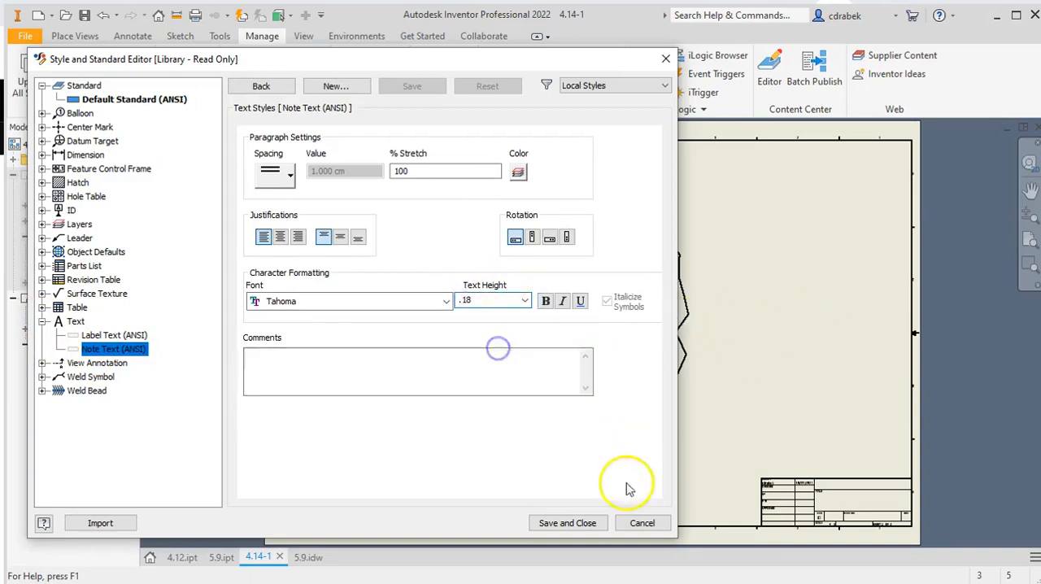
{"action": "left_click", "coordinate": [567, 523]}
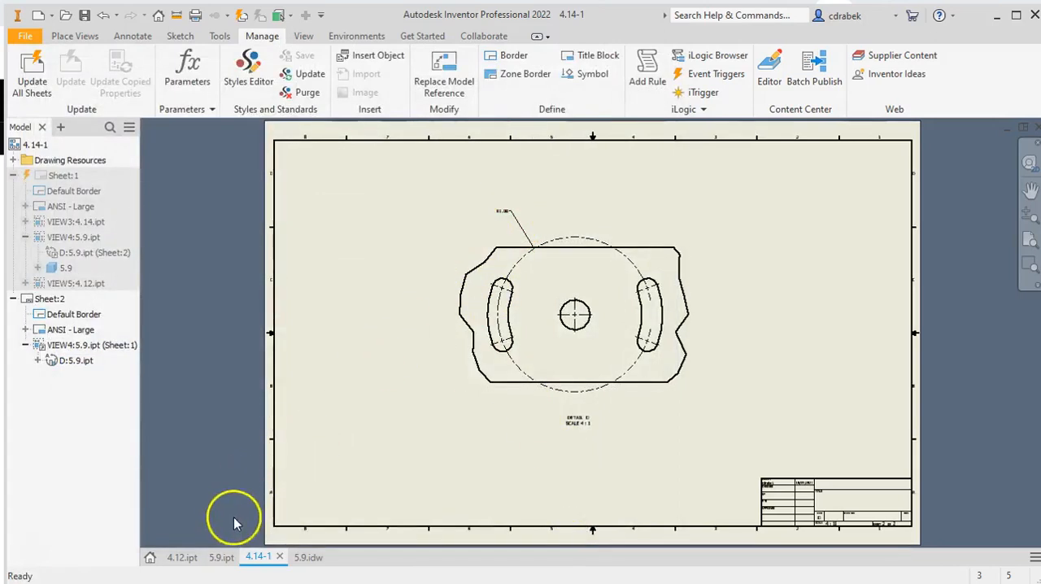
Make Sheet:1 the active sheet and bring its views into sight
{"action": "double_click", "coordinate": [57, 176]}
{"action": "scroll", "coordinate": [578, 251], "scroll_direction": "down", "scroll_amount": 3}
{"action": "middle_click_drag", "start_coordinate": [578, 251], "coordinate": [564, 388]}
{"action": "left_click", "coordinate": [708, 223]}
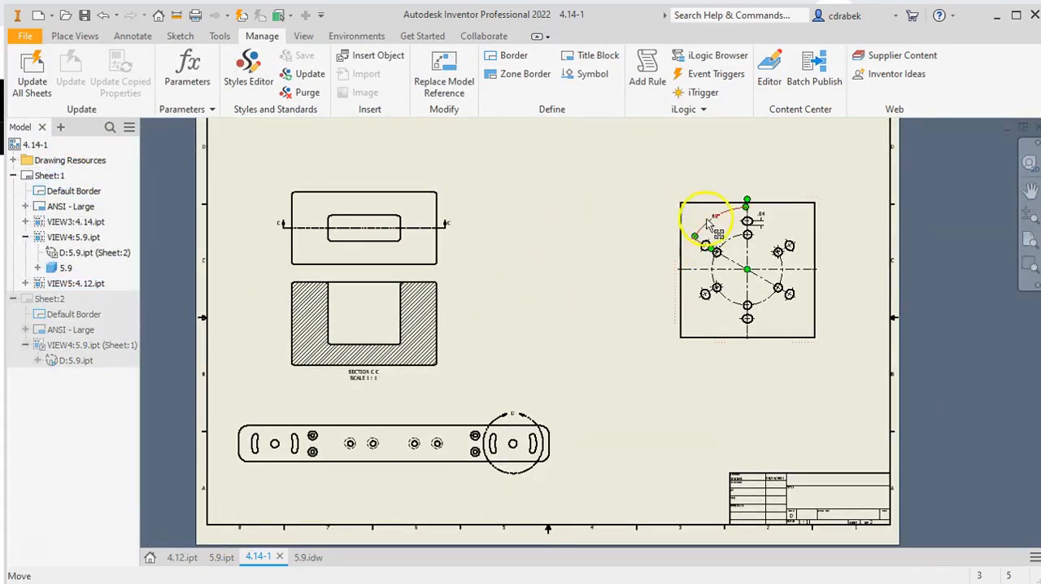
Set the linear precision of the Default (ANSI) dimension style to 3.123 and save the style change
{"action": "left_click", "coordinate": [248, 68]}
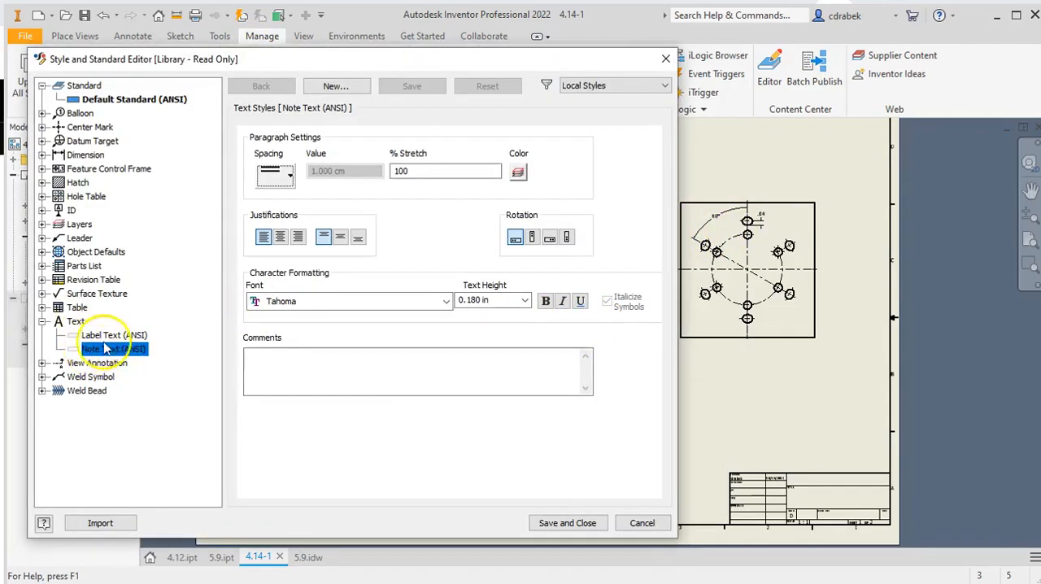
{"action": "left_click", "coordinate": [42, 154]}
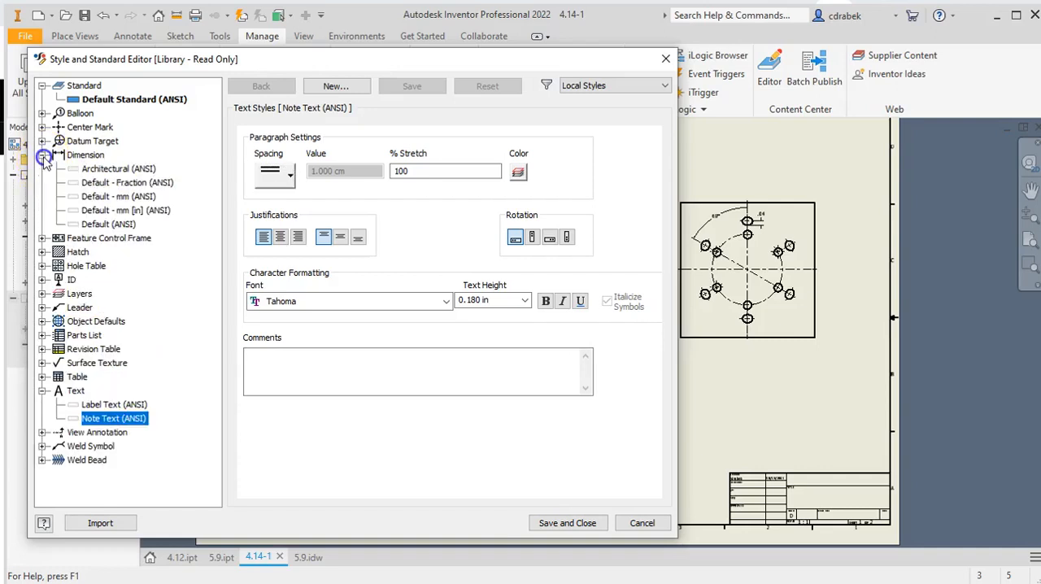
{"action": "left_click", "coordinate": [114, 227]}
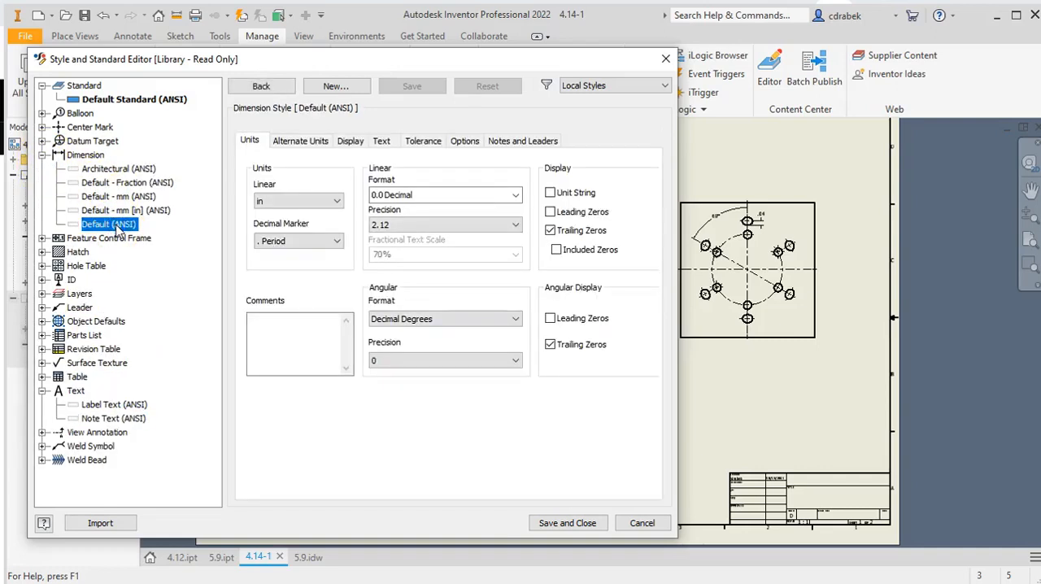
{"action": "left_click", "coordinate": [400, 227]}
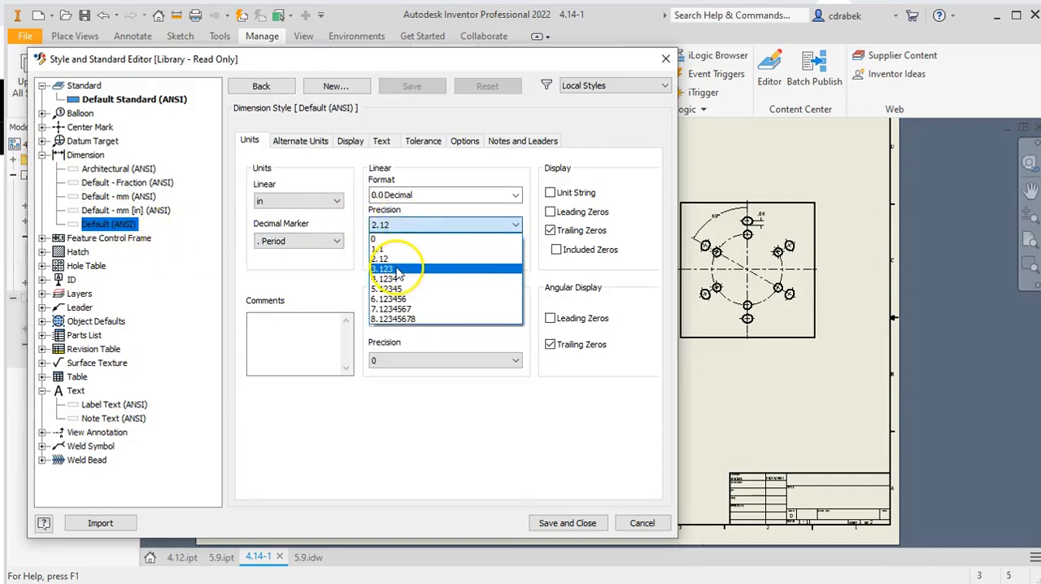
{"action": "left_click", "coordinate": [396, 269]}
{"action": "left_click", "coordinate": [569, 523]}
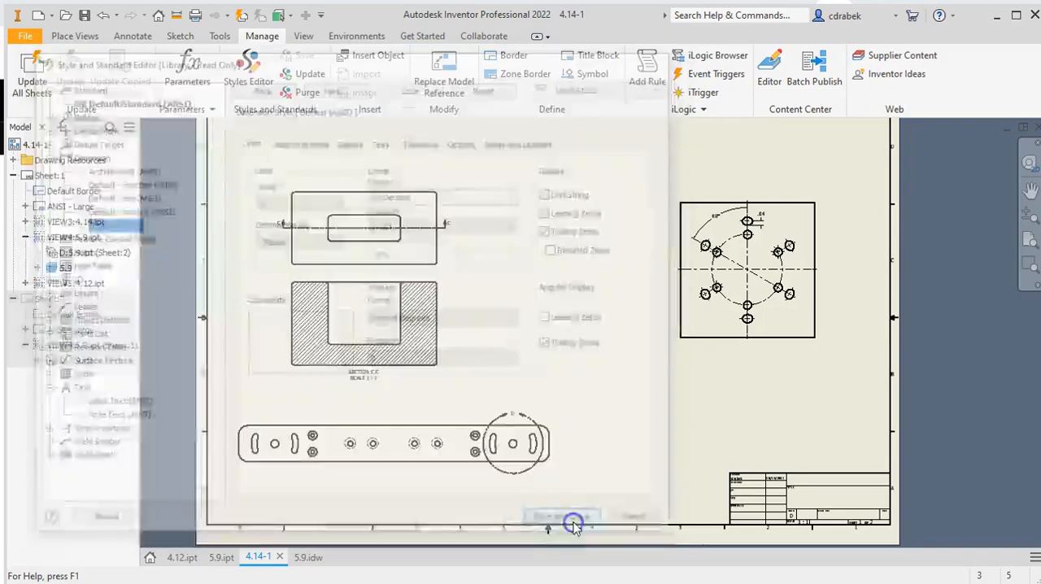
Check the decimal places of the linear dimension beside the uppermost slot in the square plate view
{"action": "scroll", "coordinate": [767, 226], "scroll_direction": "down", "scroll_amount": 3}
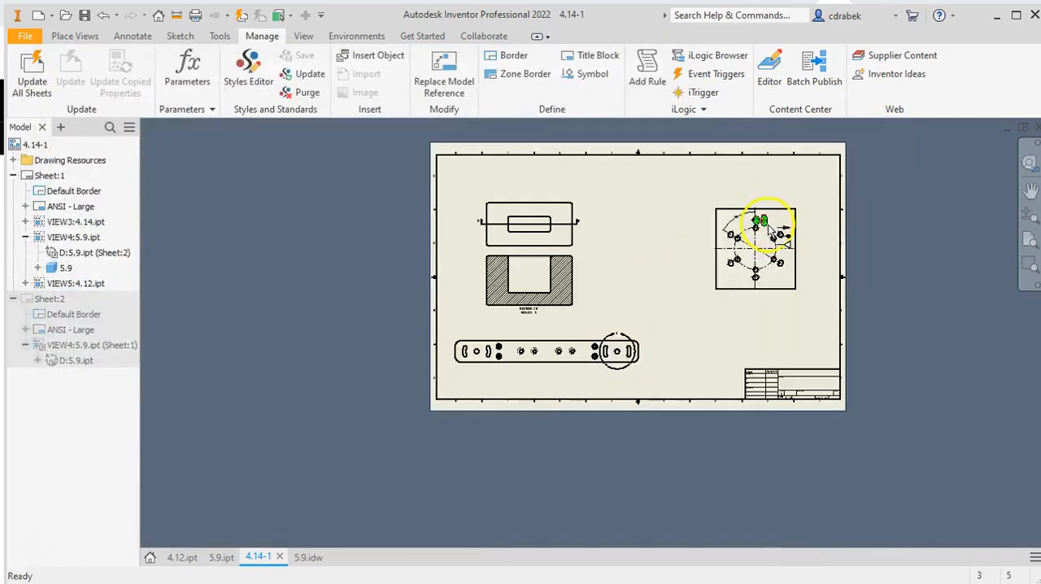
{"action": "scroll", "coordinate": [767, 226], "scroll_direction": "up", "scroll_amount": 5}
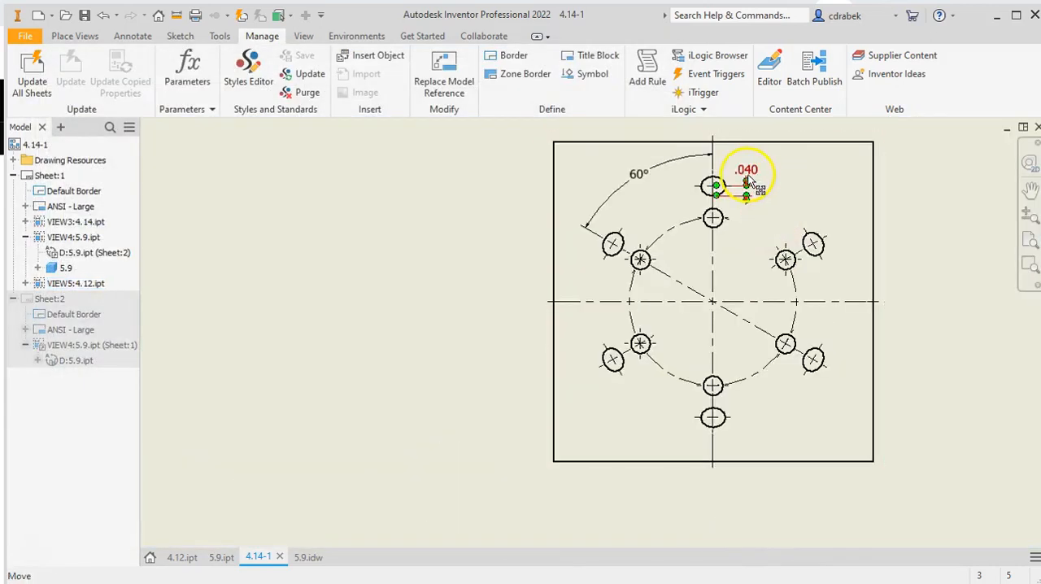
{"action": "left_click", "coordinate": [762, 182]}
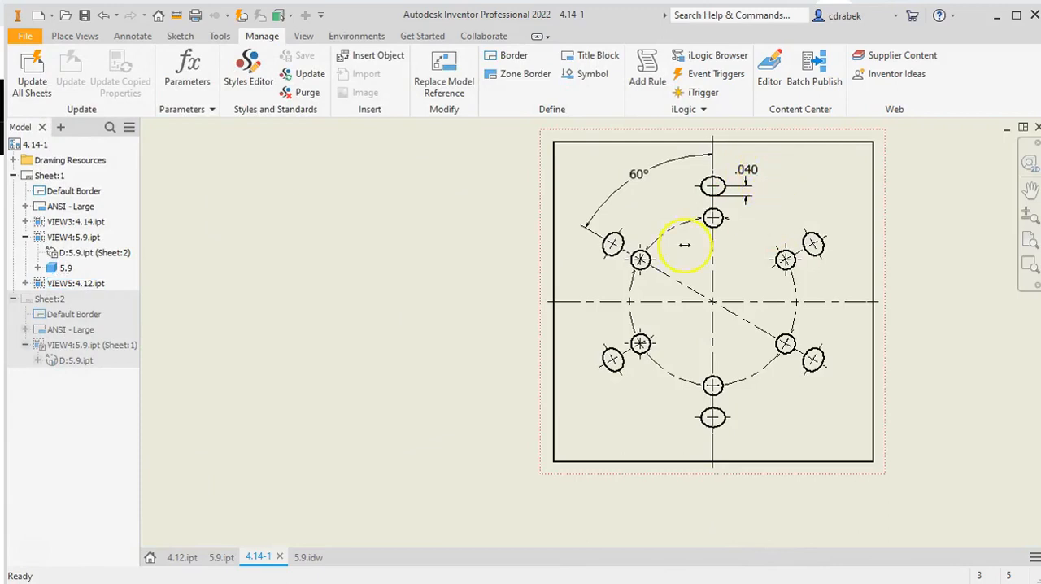
{"action": "scroll", "coordinate": [385, 362], "scroll_direction": "down", "scroll_amount": 5}
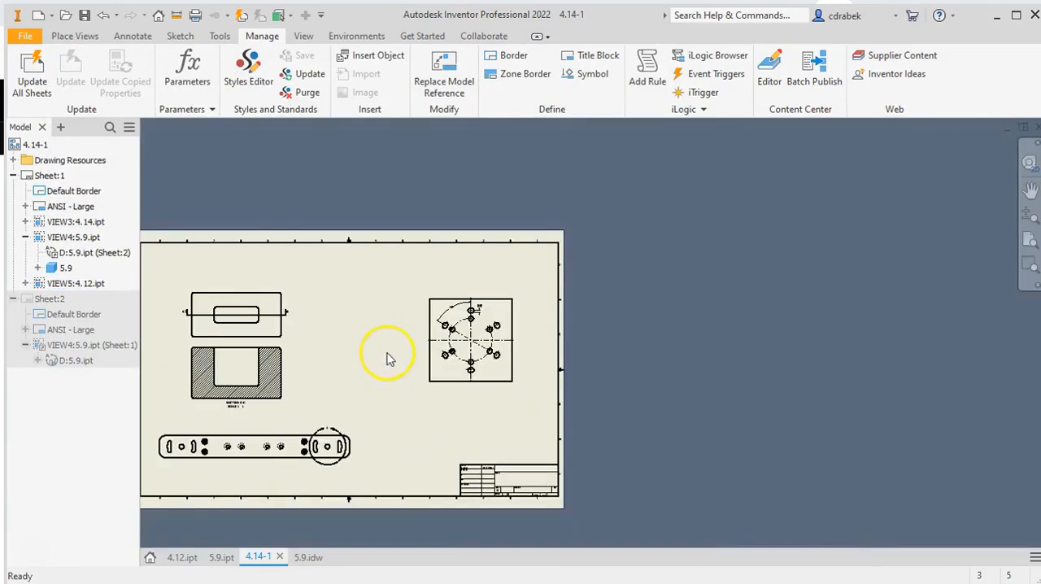
{"action": "scroll", "coordinate": [530, 323], "scroll_direction": "up", "scroll_amount": 4}
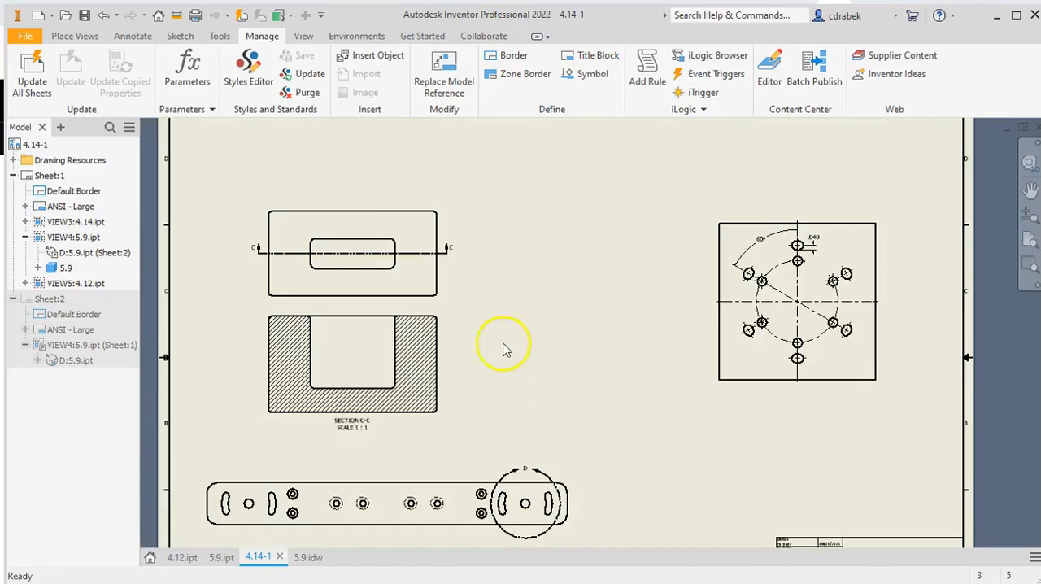